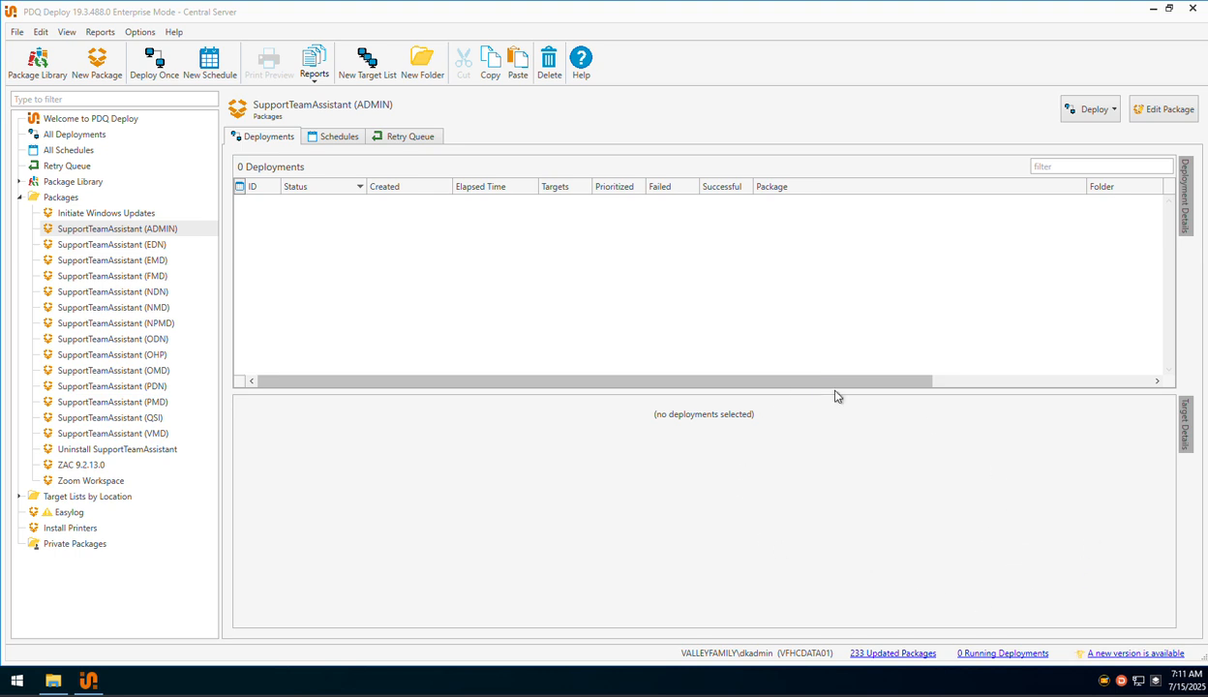
Review Support Team Assistant's issue form and its email settings, including the managed recipients, and close them without changes.
left_click(1103, 683)
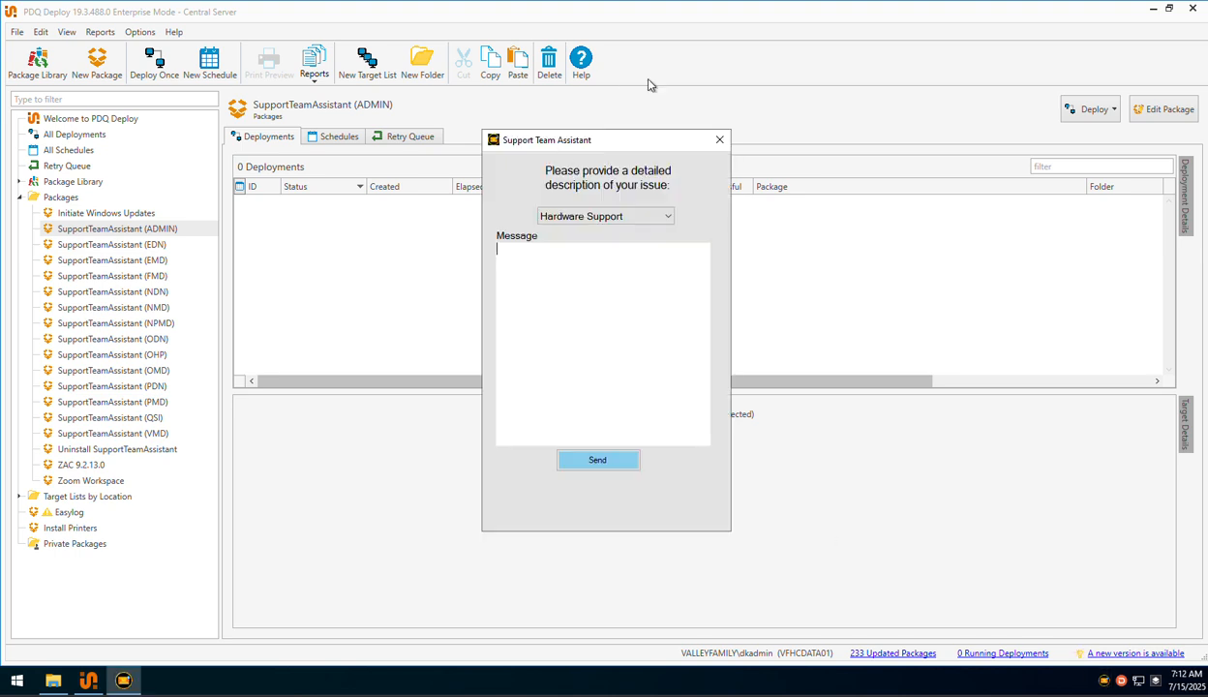
left_click(719, 140)
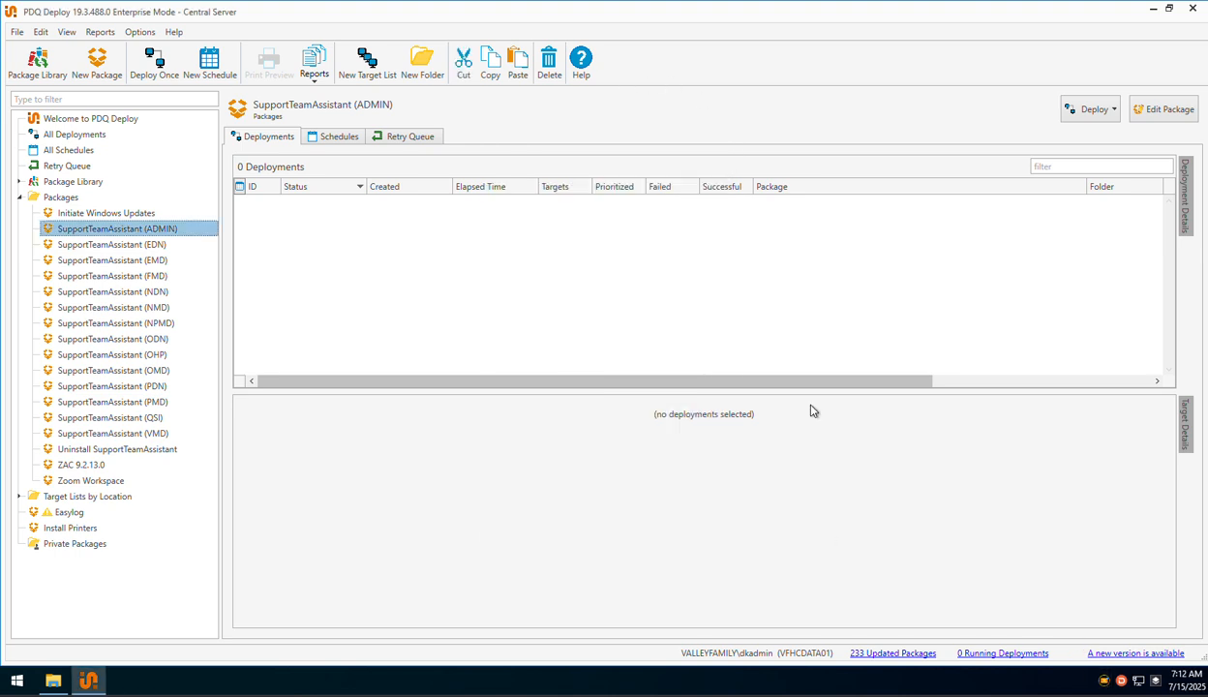
right_click(1100, 679)
left_click(1064, 654)
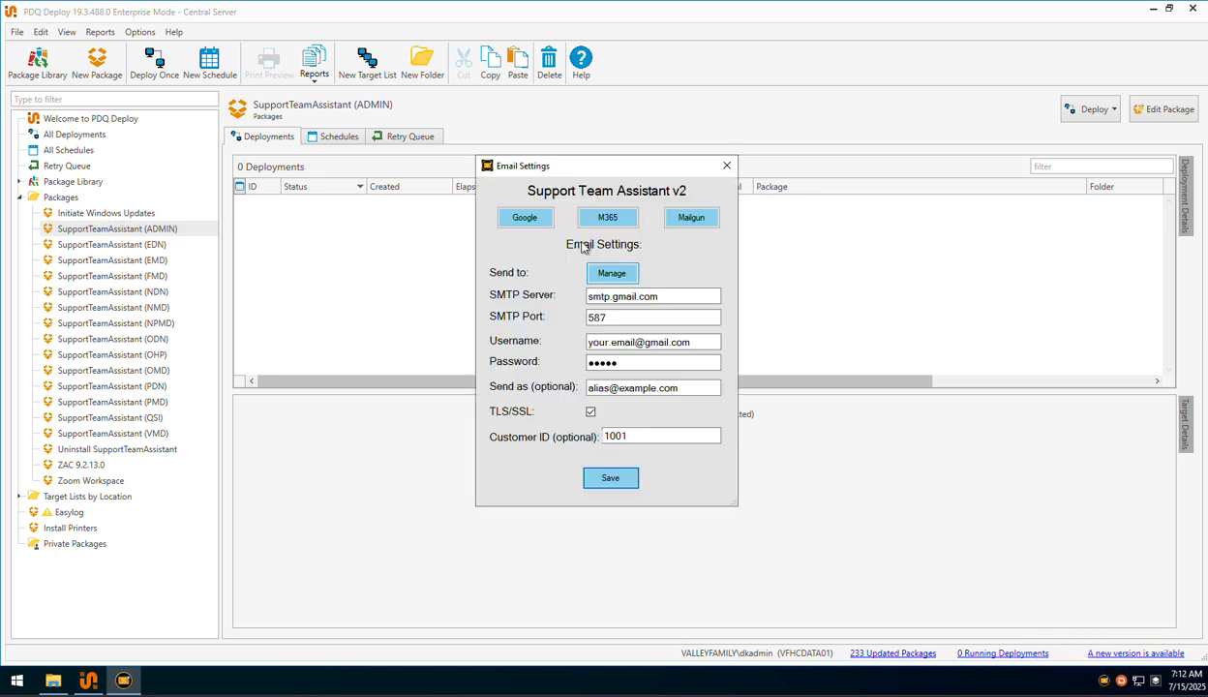
left_click(614, 275)
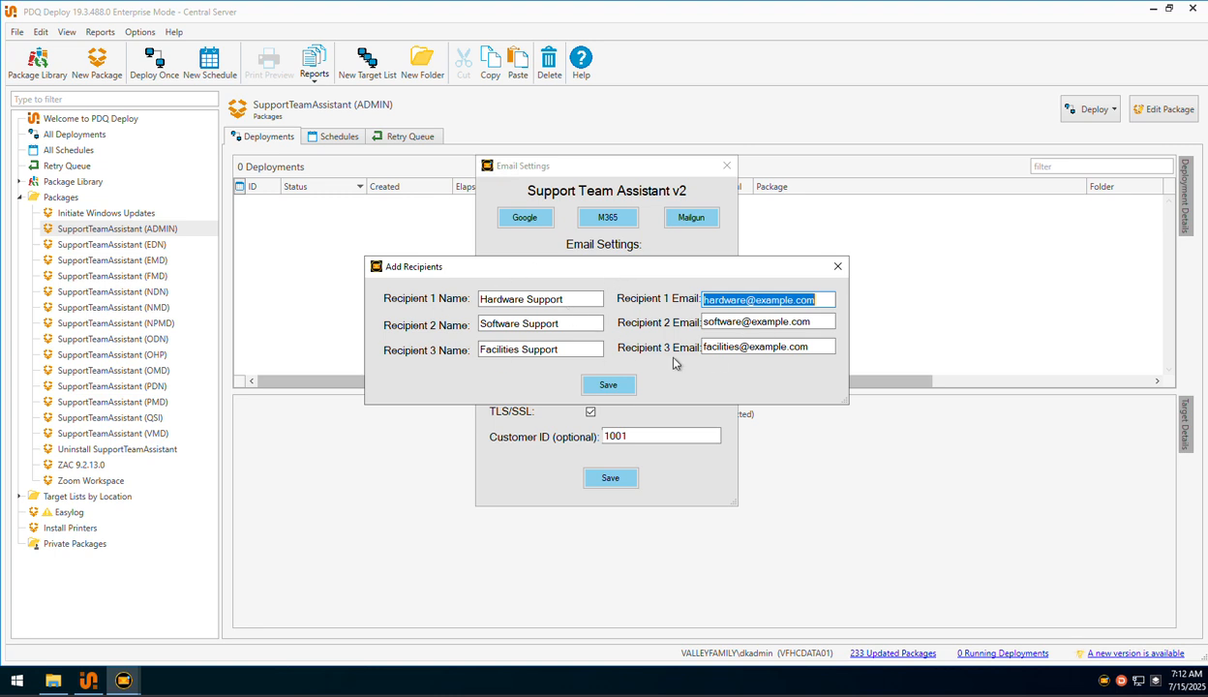
left_click(837, 266)
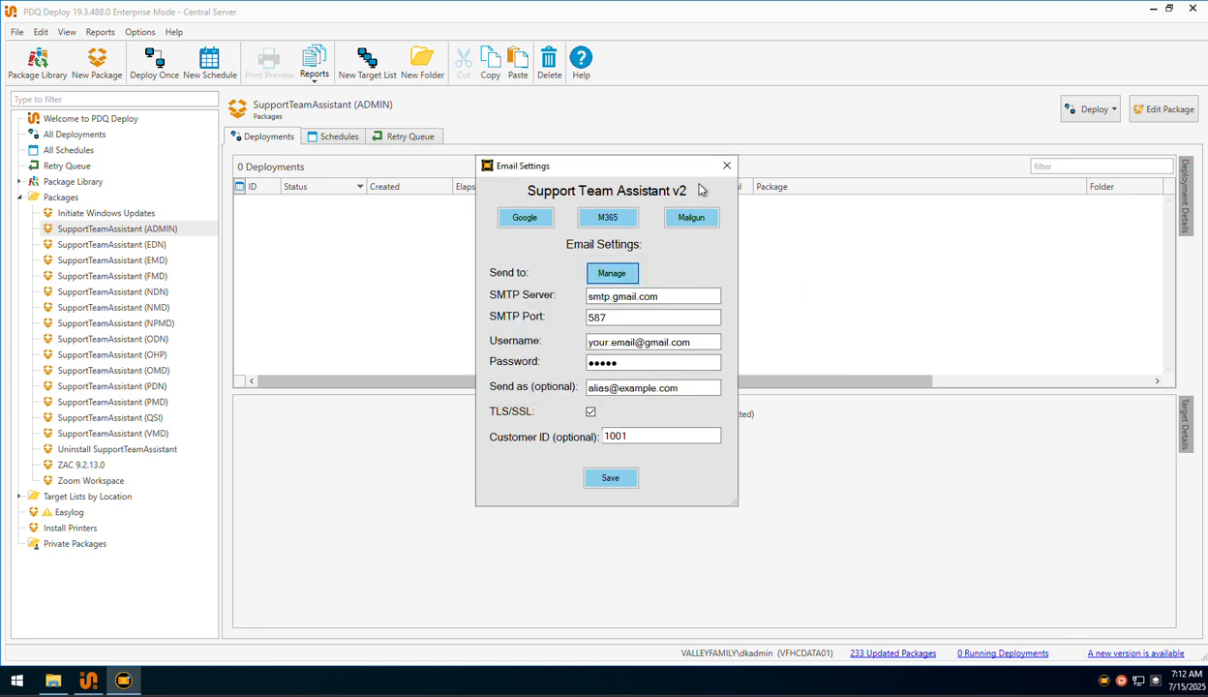
left_click(727, 166)
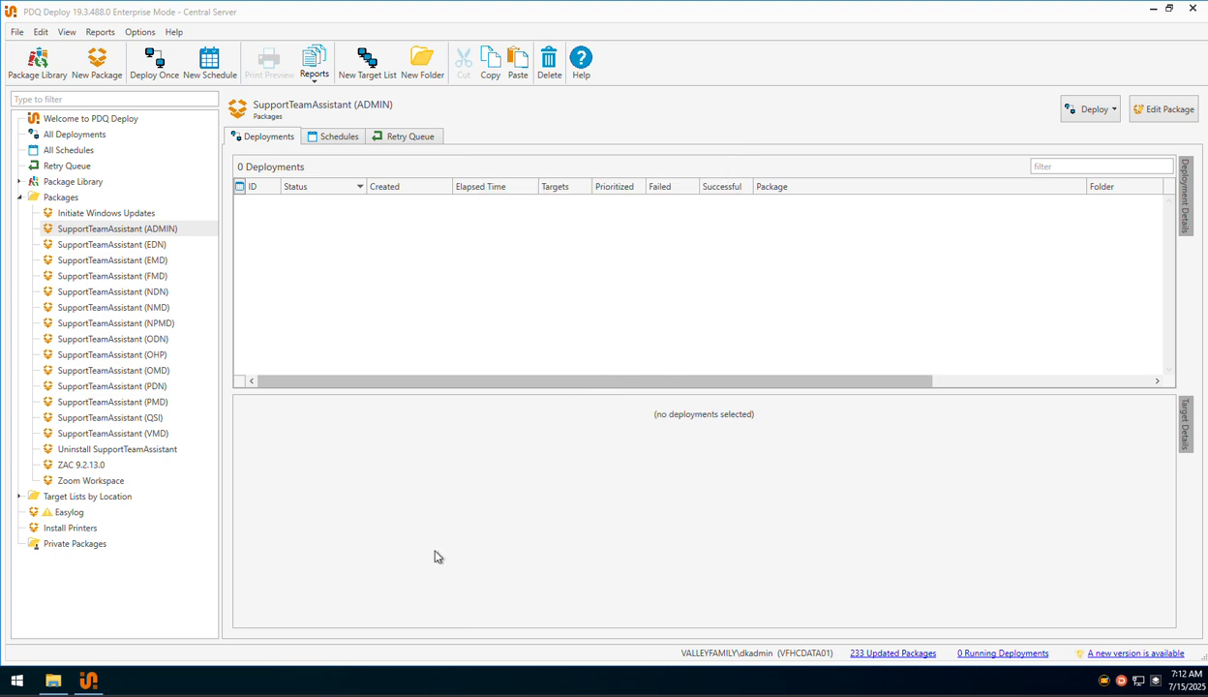
In a new File Explorer window, inspect the configuration files in %appdata%\SupportTeamAssistant, select both XML files, and close the window.
left_click(17, 684)
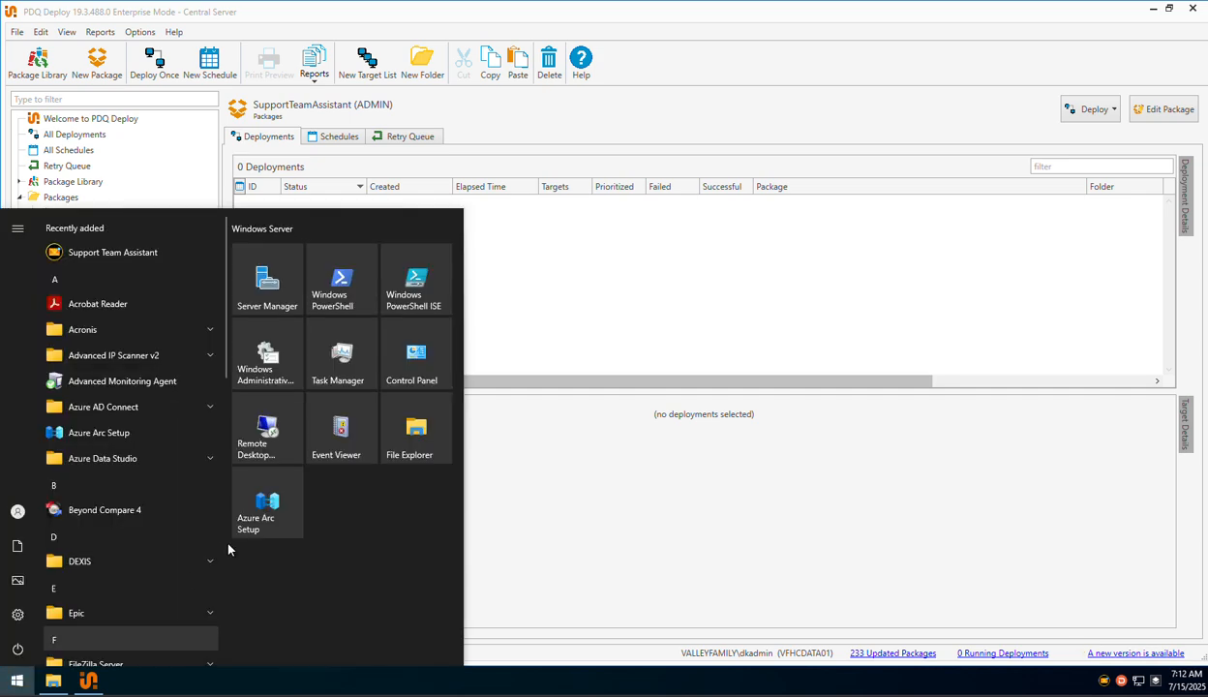
left_click(410, 430)
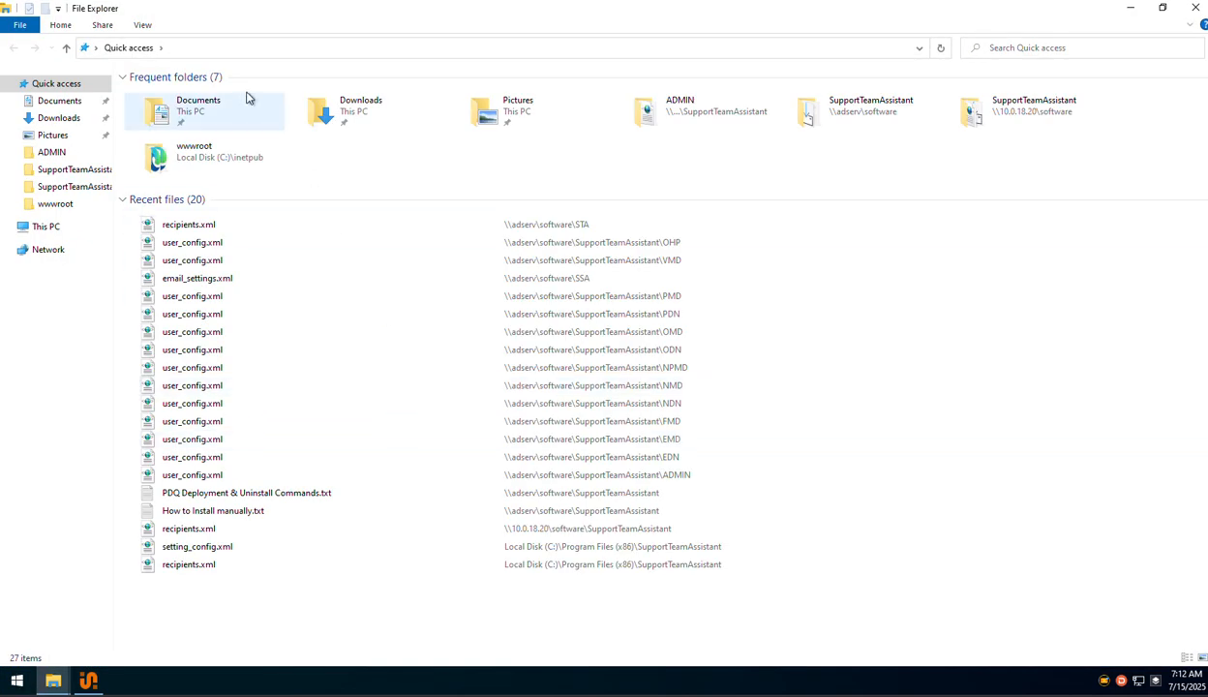
left_click(261, 51)
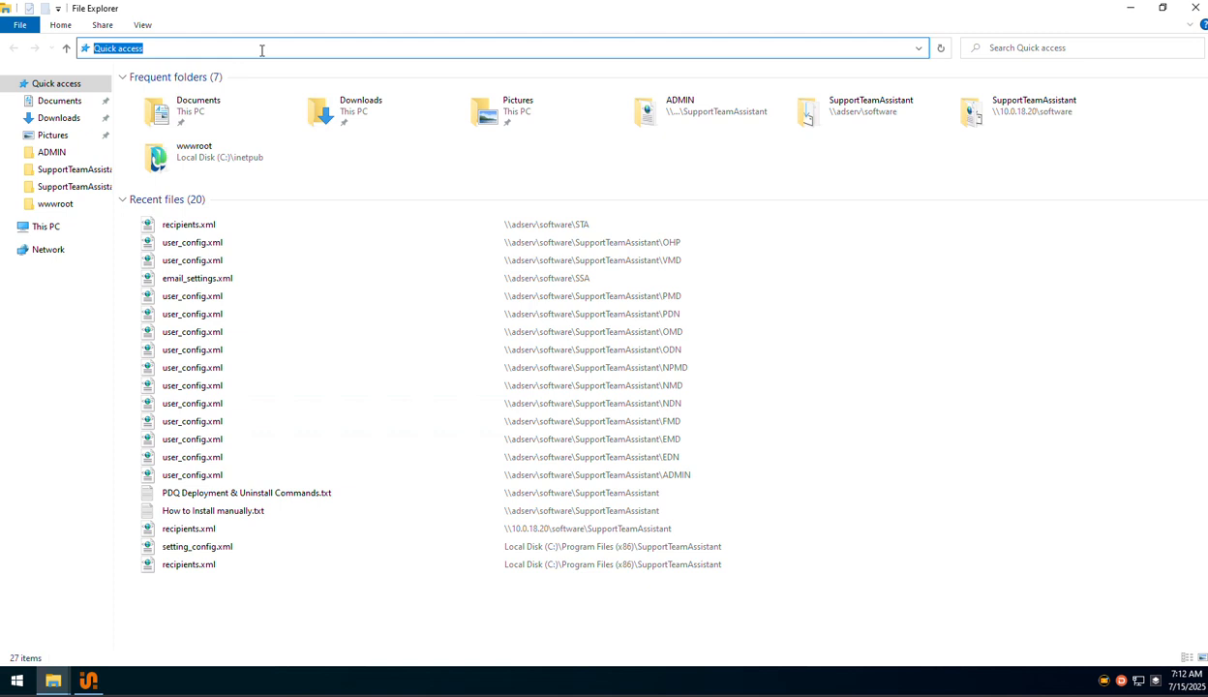
type("%appdata%")
key("Return")
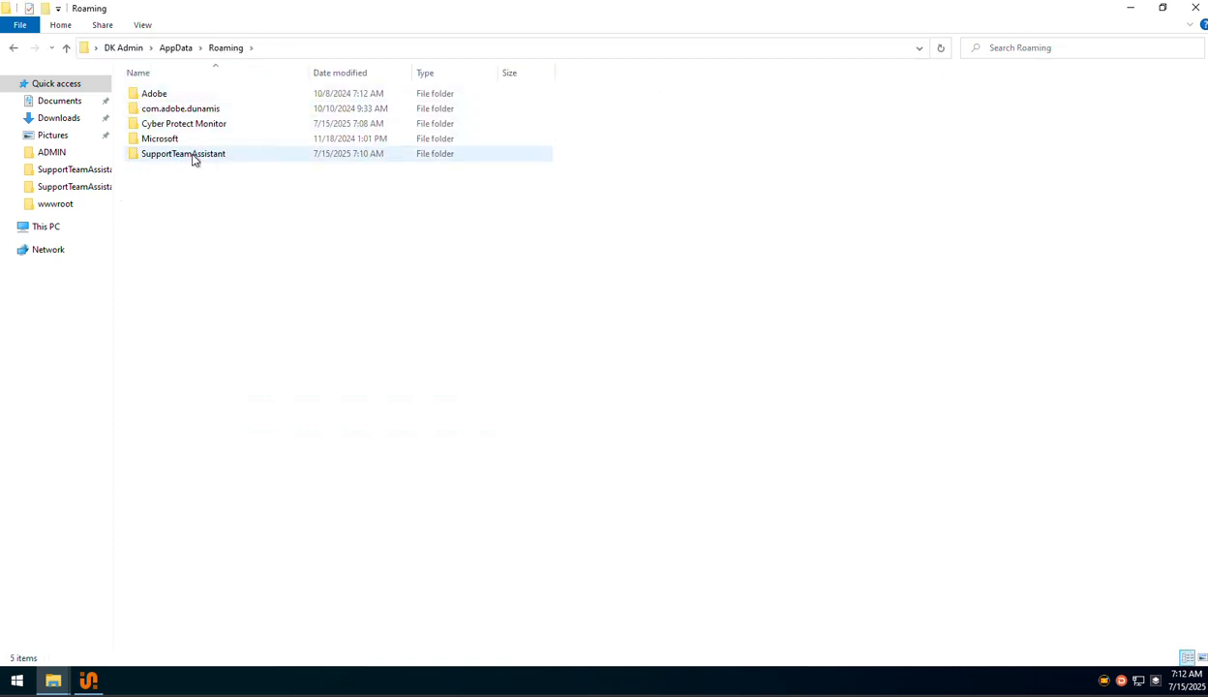
double_click(207, 158)
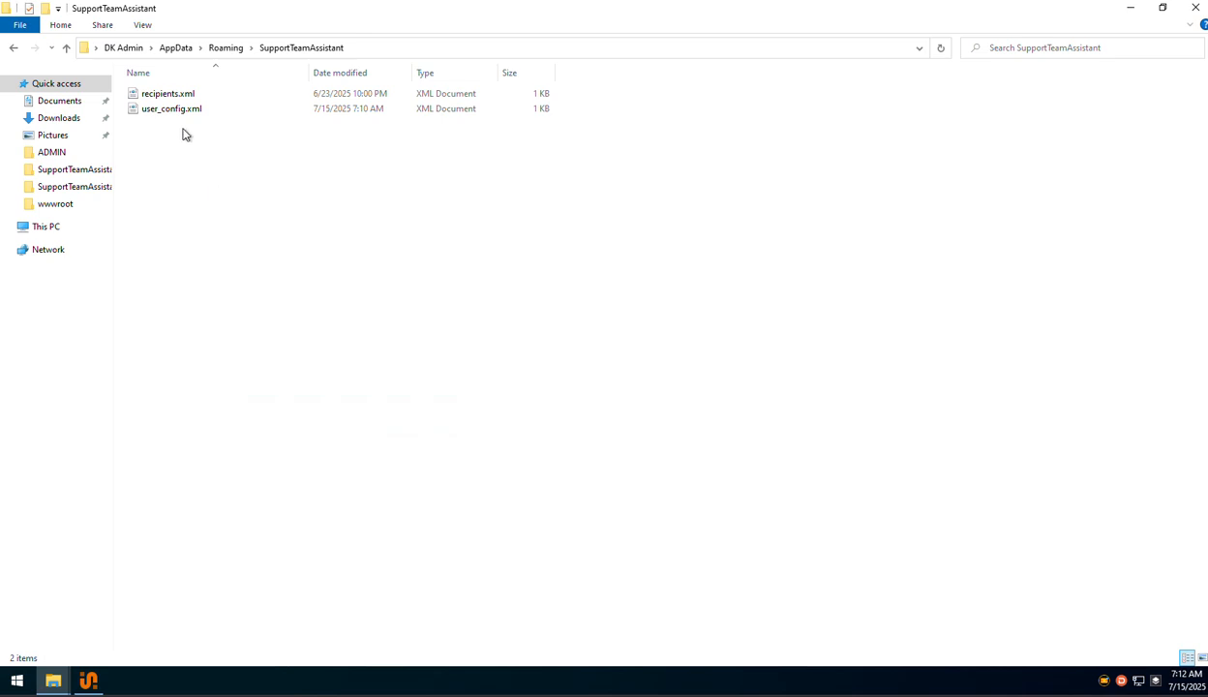
left_click_drag(183, 136, 159, 87)
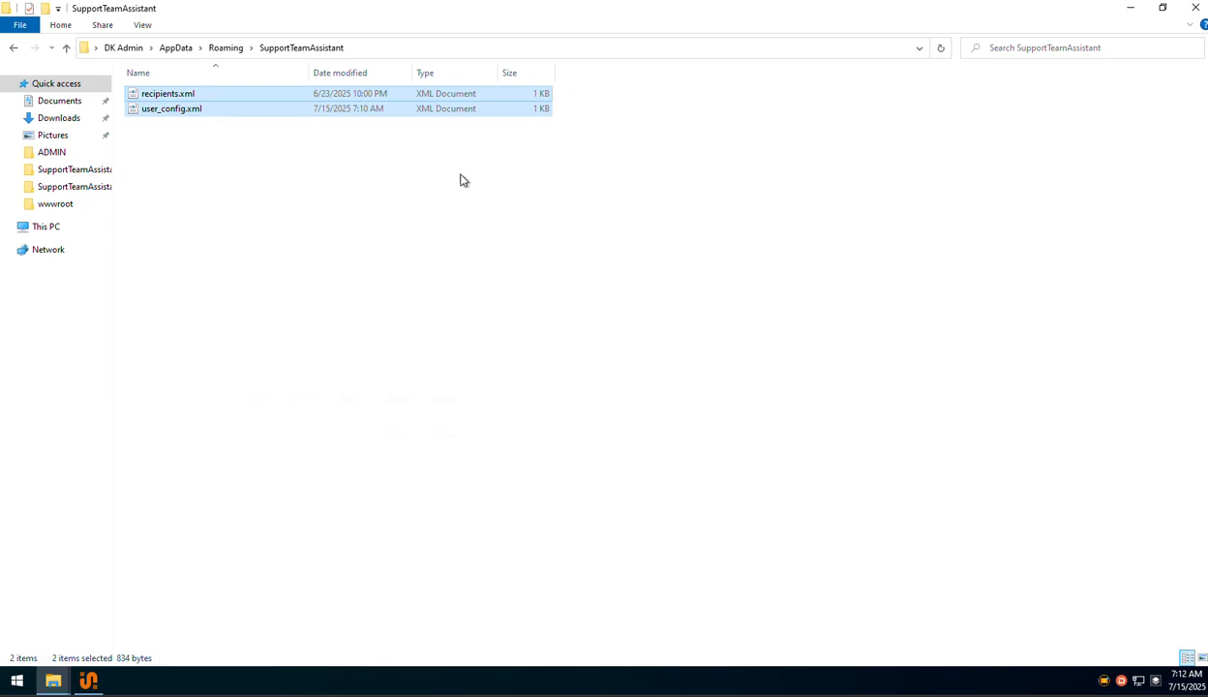
left_click(1195, 10)
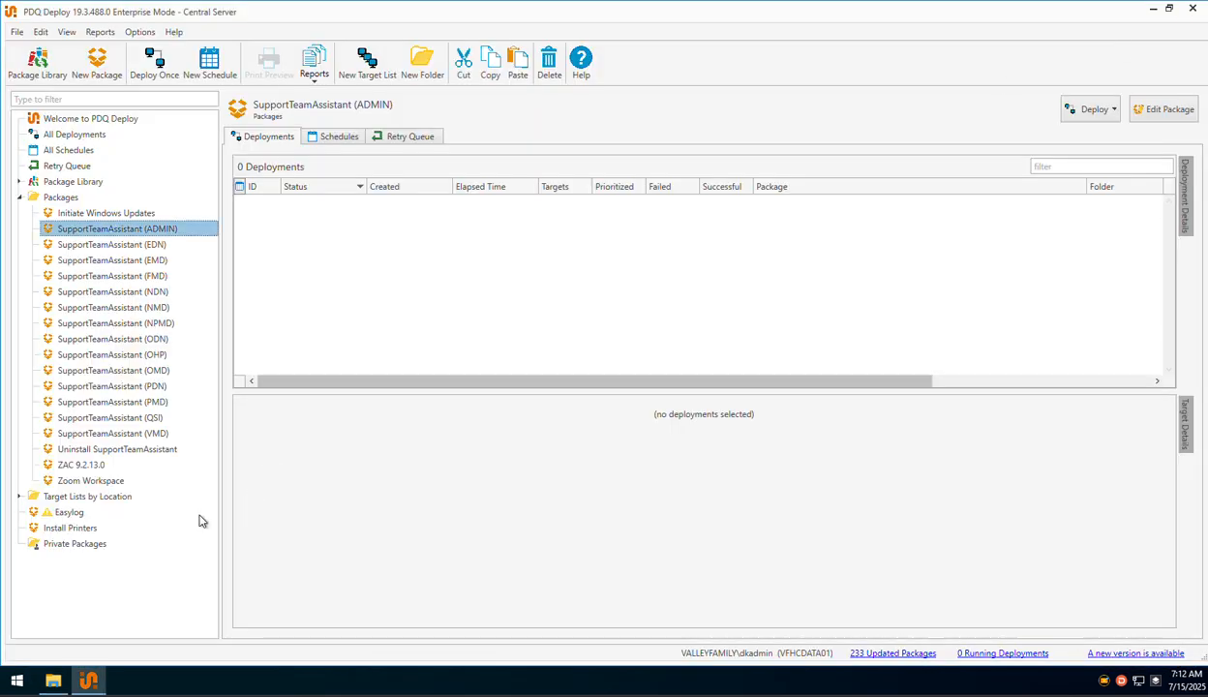
Switch to the File Explorer window showing \\adserv\software\SupportTeamAssistant, check its full path and select recipients.xml.
left_click(53, 681)
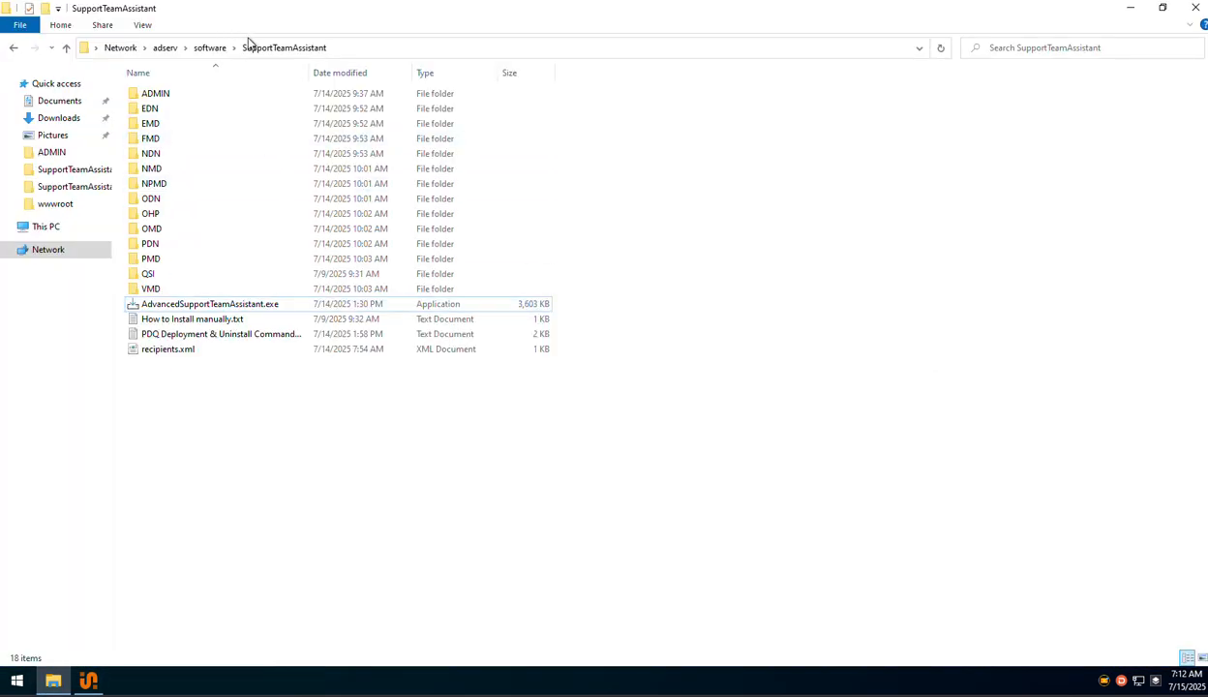
left_click(377, 46)
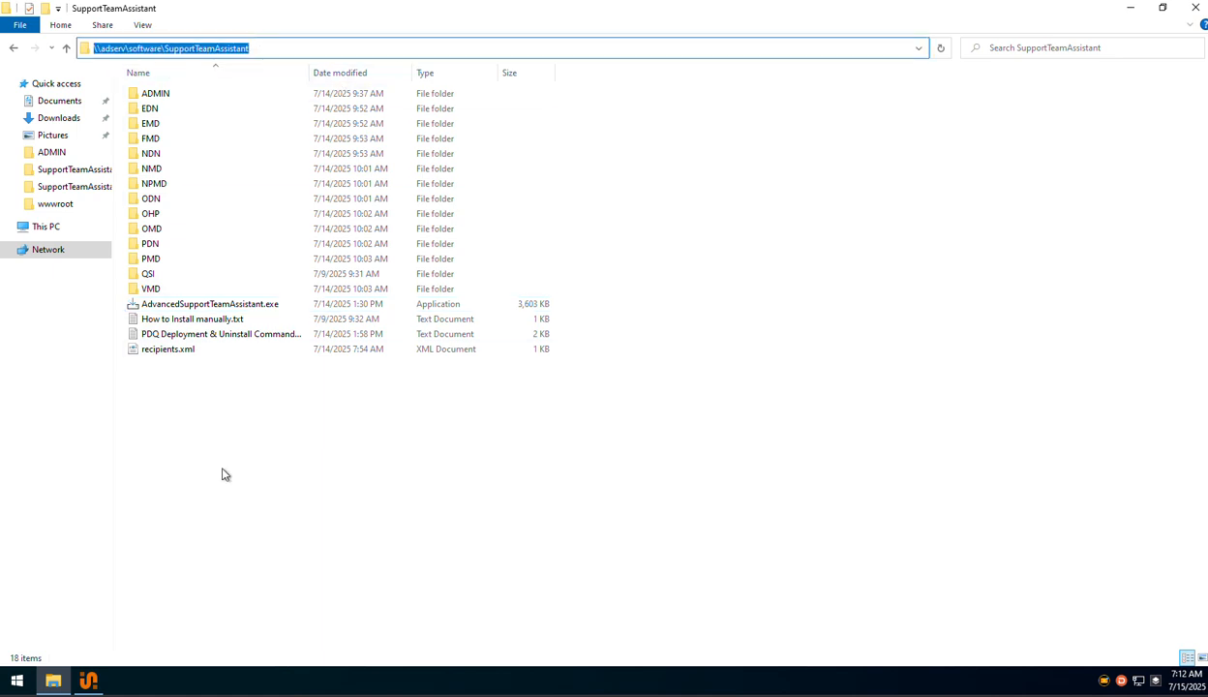
left_click(250, 454)
left_click(148, 350)
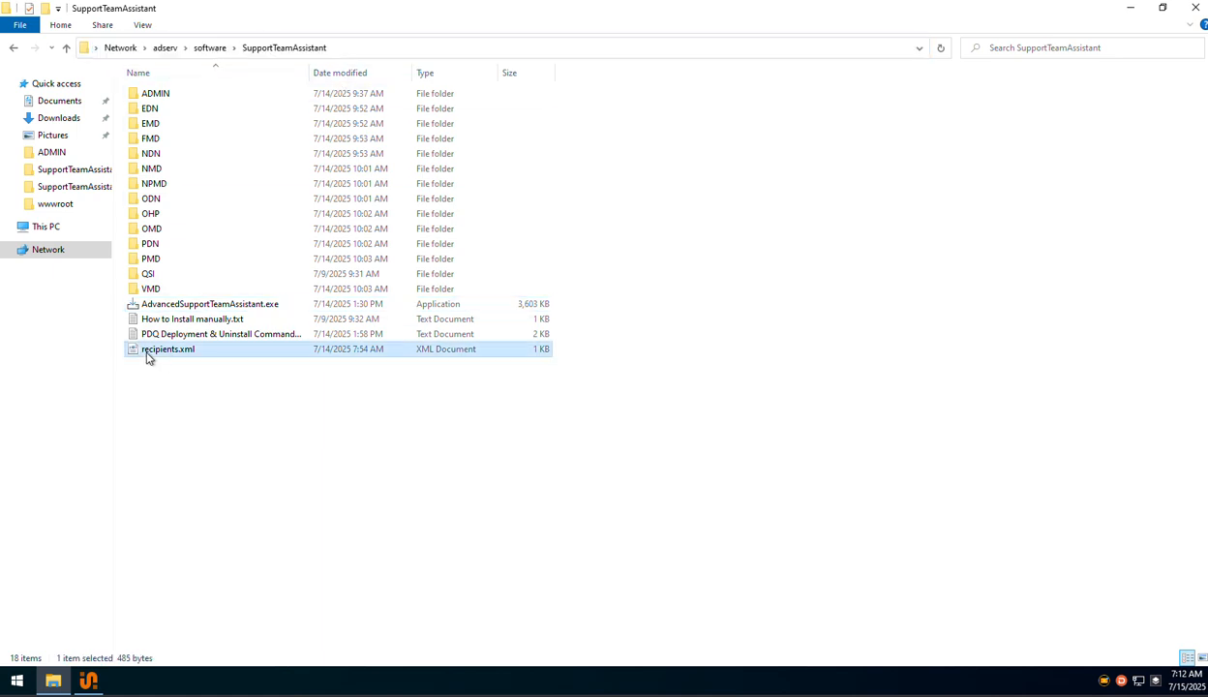
Look at user_config.xml inside the share's ADMIN folder and return to the SupportTeamAssistant folder.
double_click(179, 96)
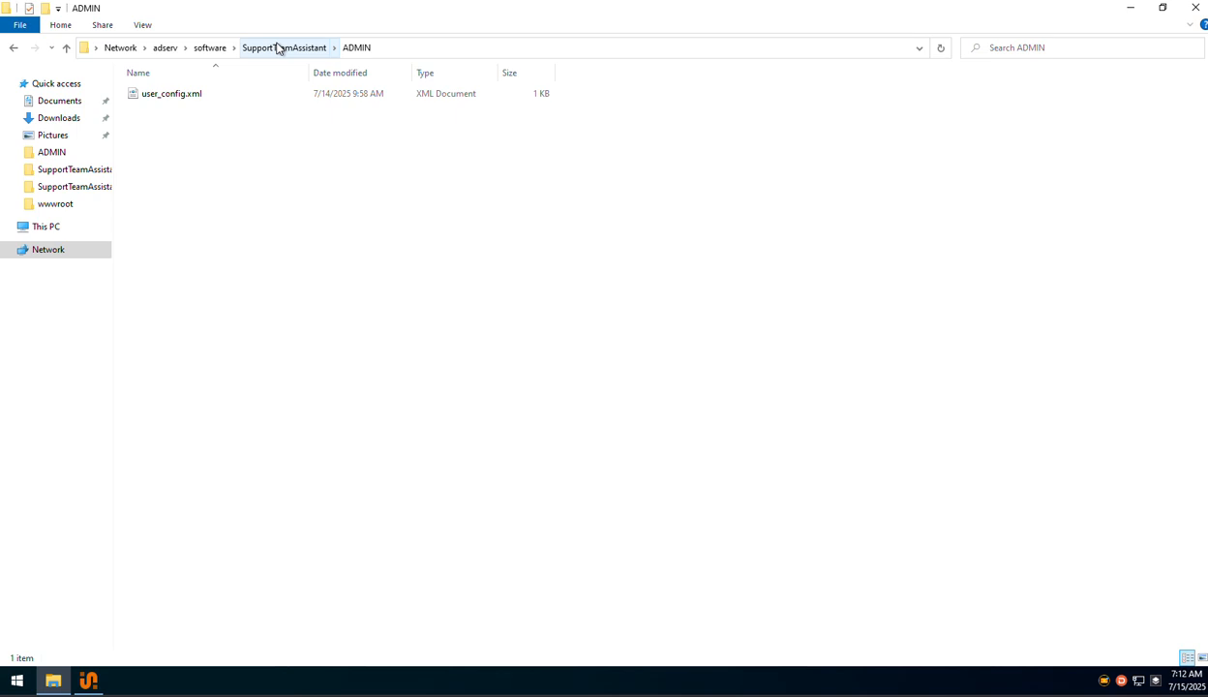
left_click(175, 94)
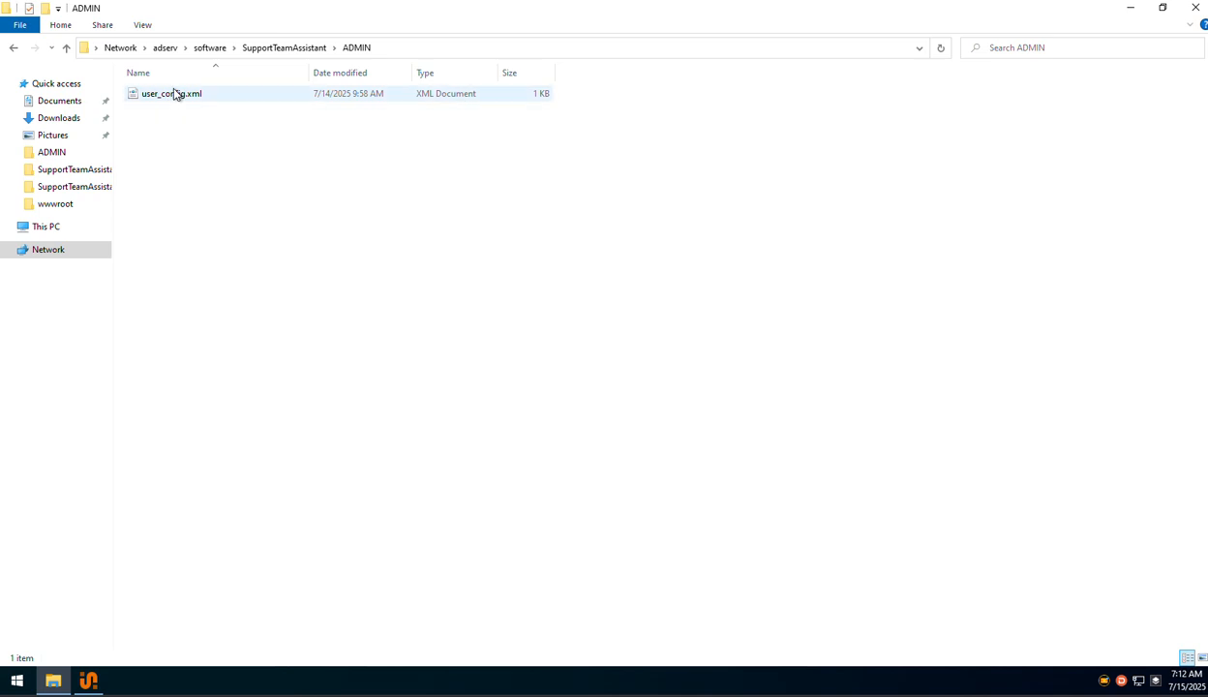
left_click(302, 47)
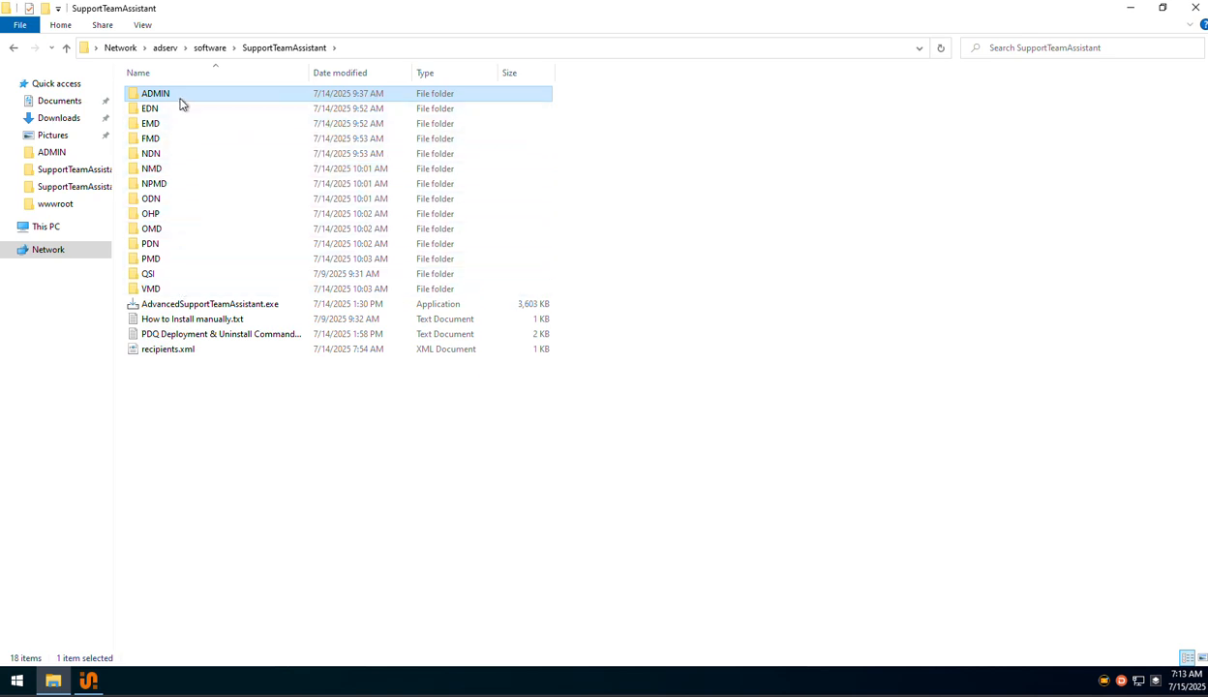
Locate AdvancedSupportTeamAssistant.exe and recipients.xml on the share, and revisit the ADMIN folder's contents before returning to the parent folder.
left_click(166, 306)
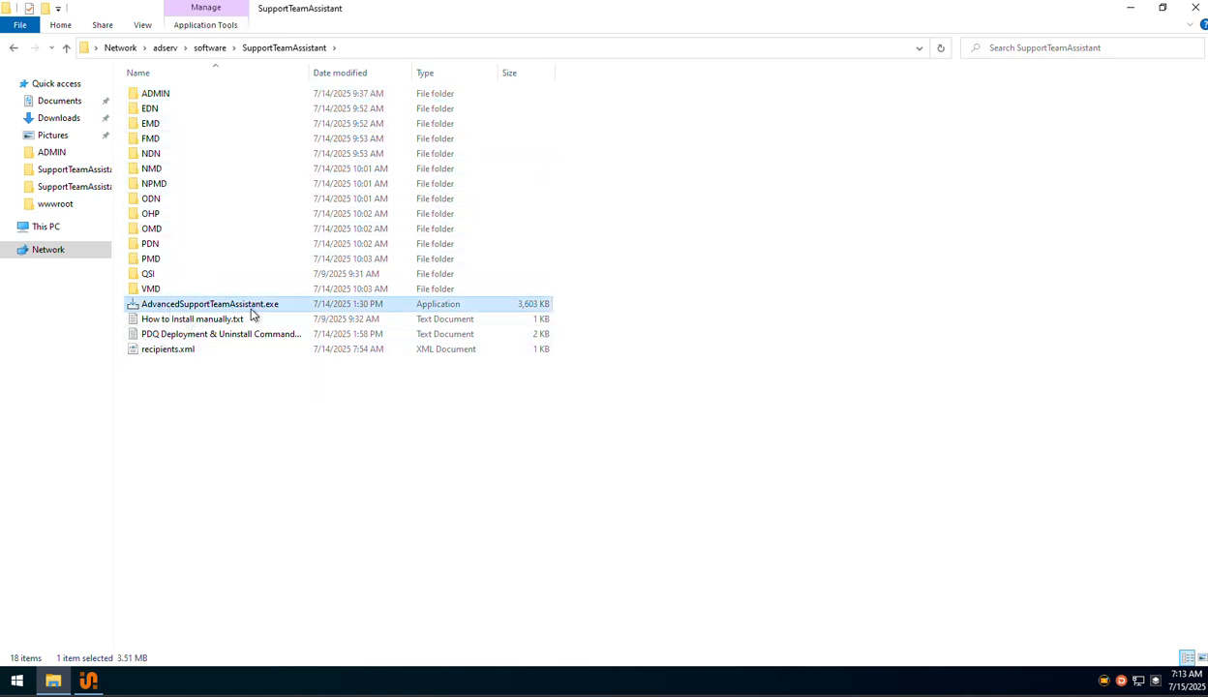
left_click(161, 350)
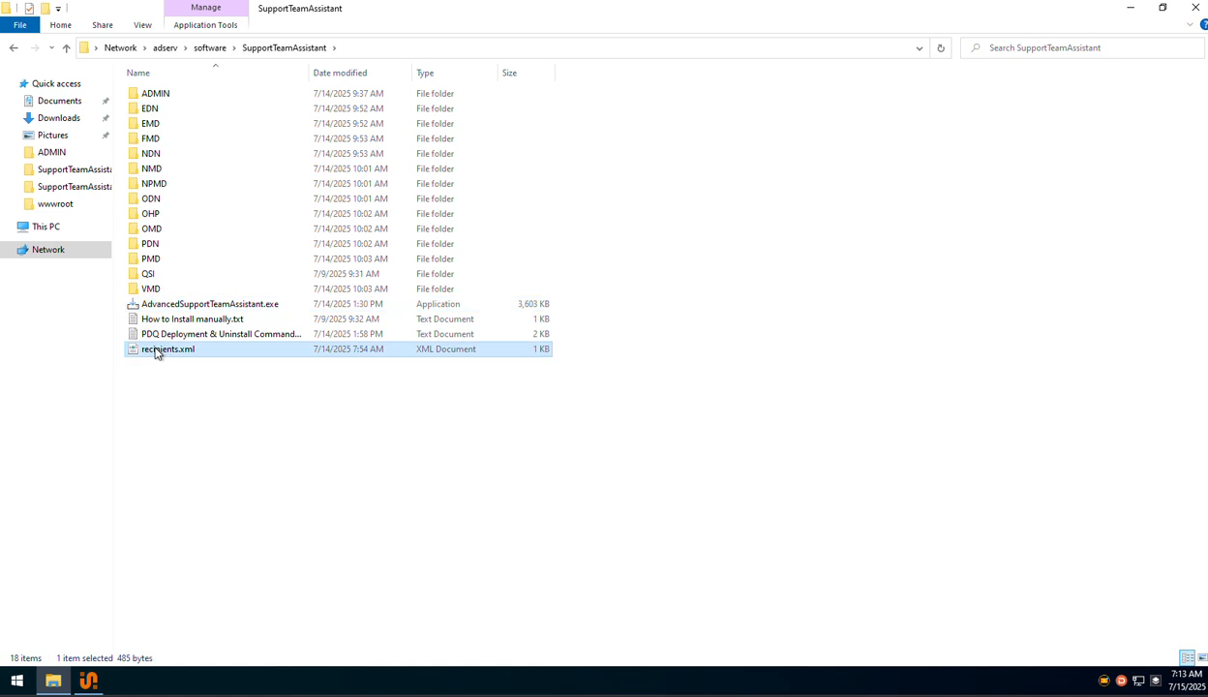
double_click(168, 96)
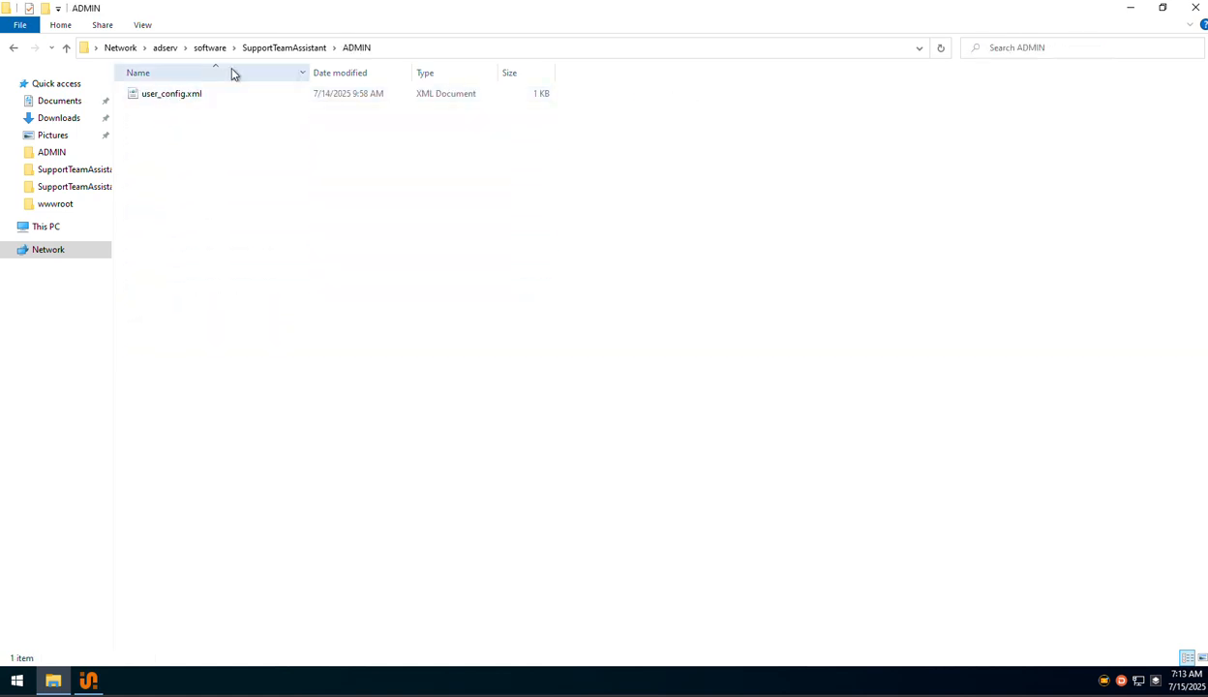
left_click(282, 50)
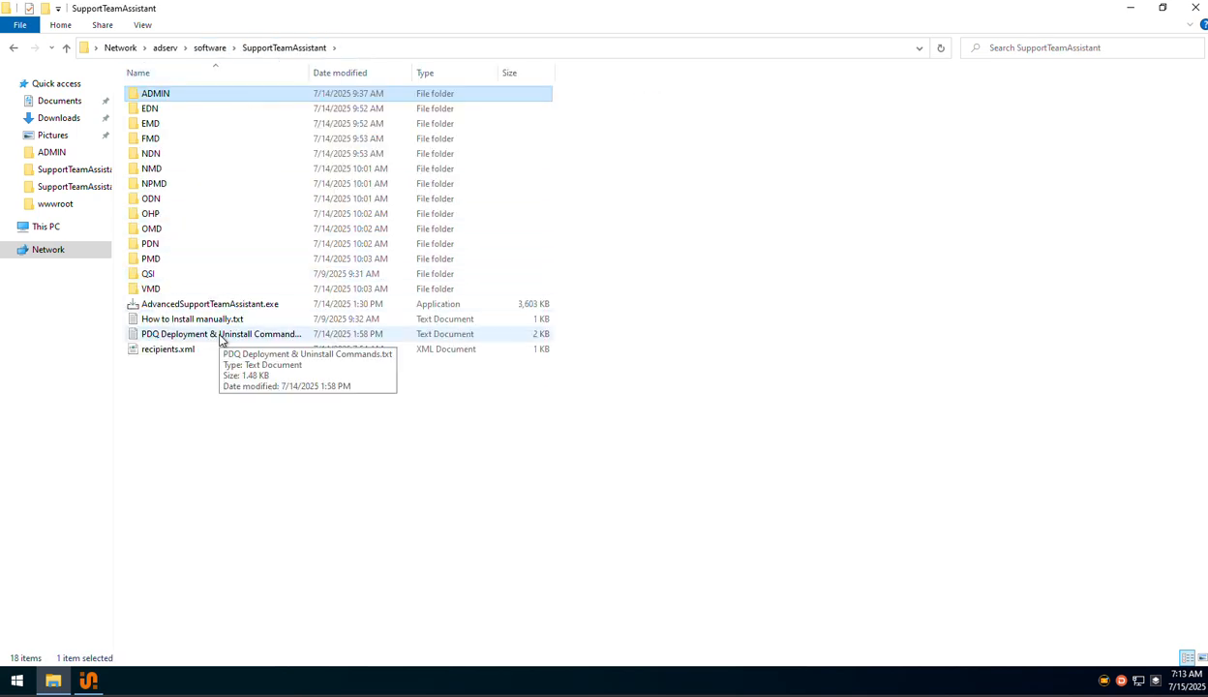
right_click(1104, 681)
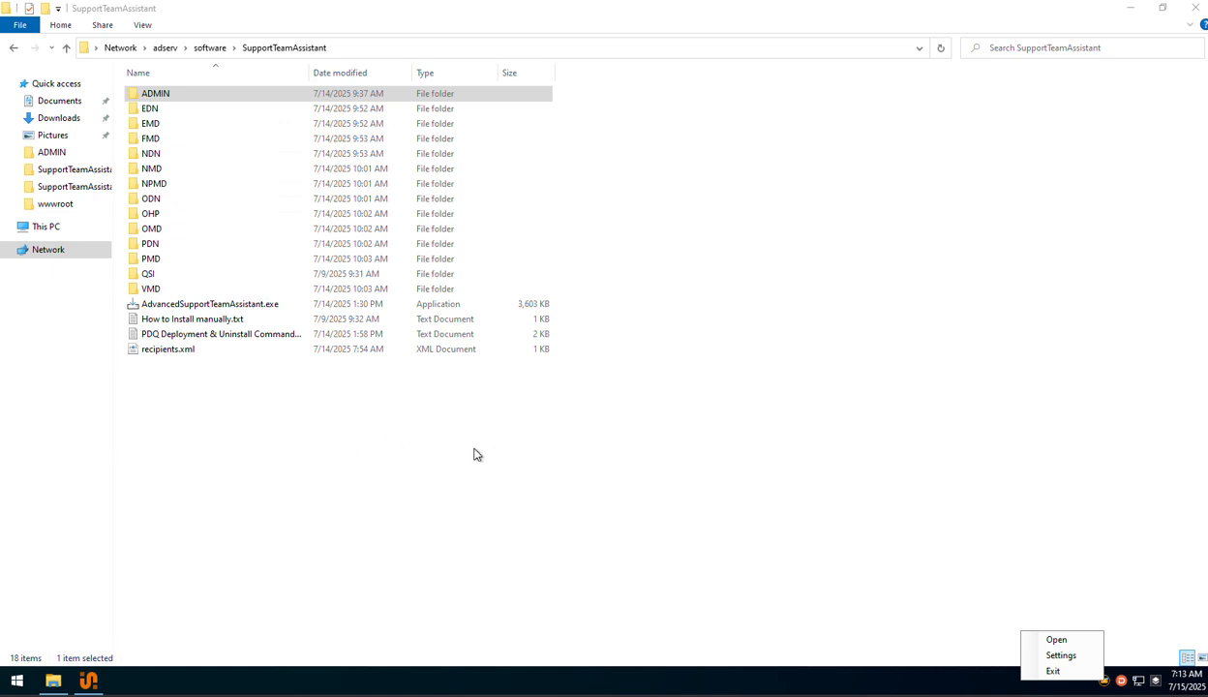
left_click(223, 410)
left_click(223, 411)
left_click(178, 351)
left_click(215, 457)
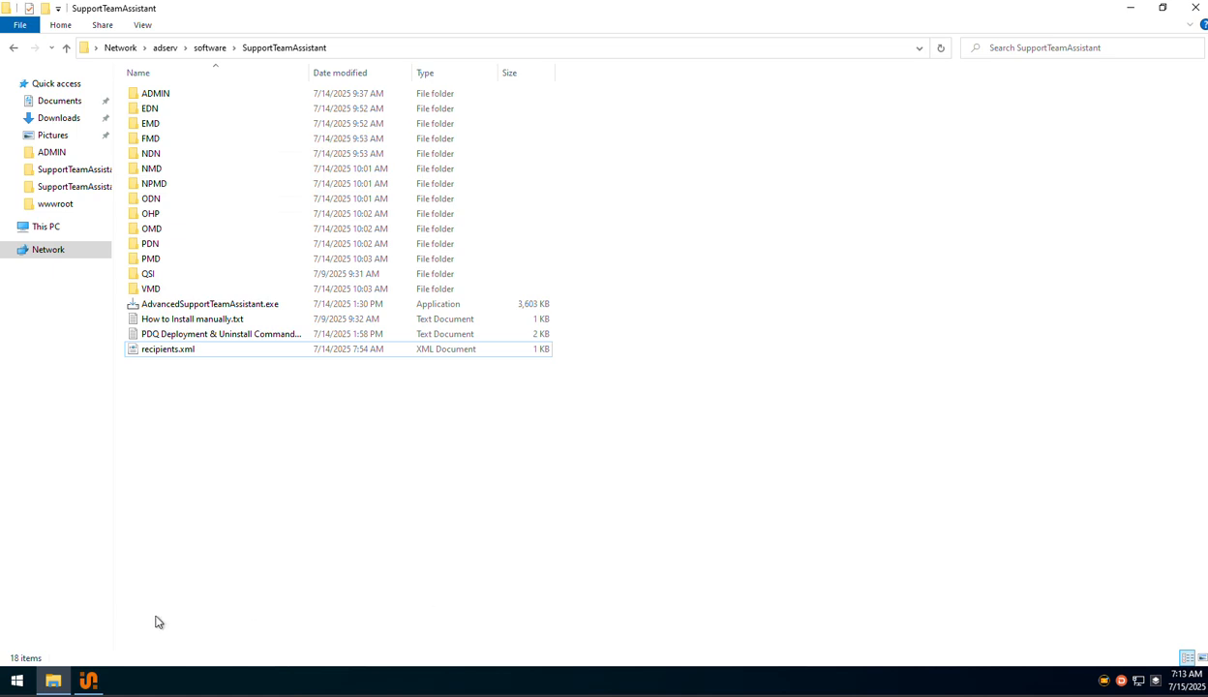
Open another File Explorer window and show This PC in it.
mouse_move(53, 678)
left_click(29, 682)
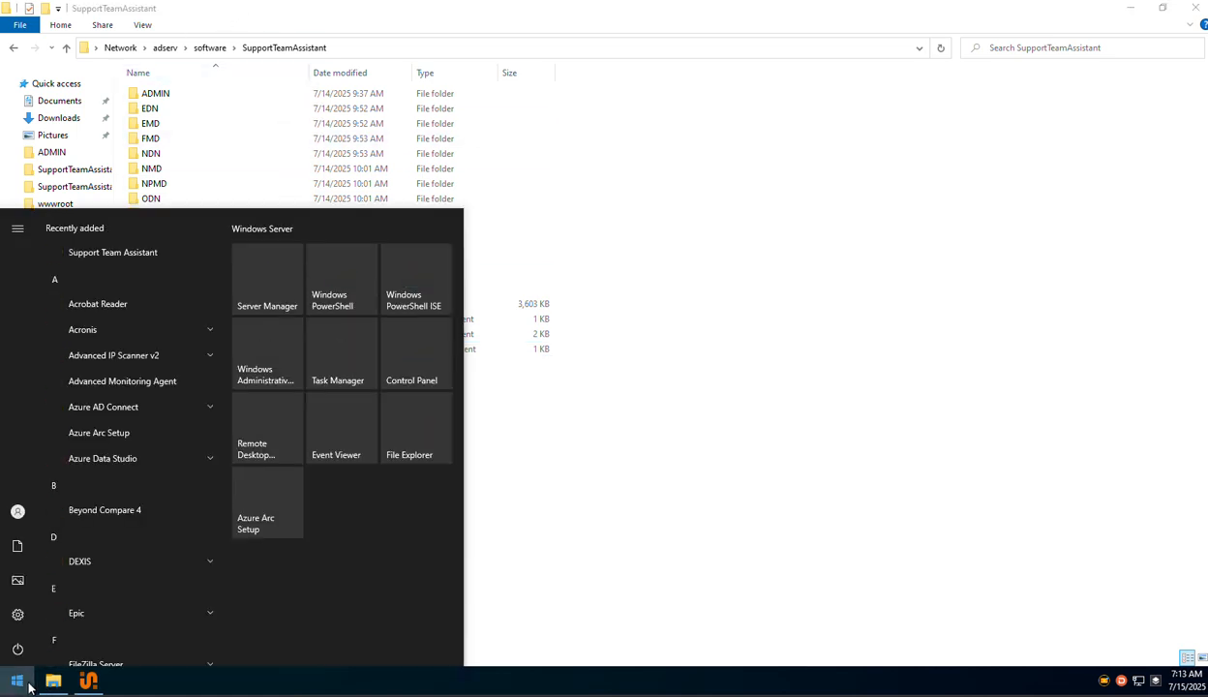
left_click(402, 438)
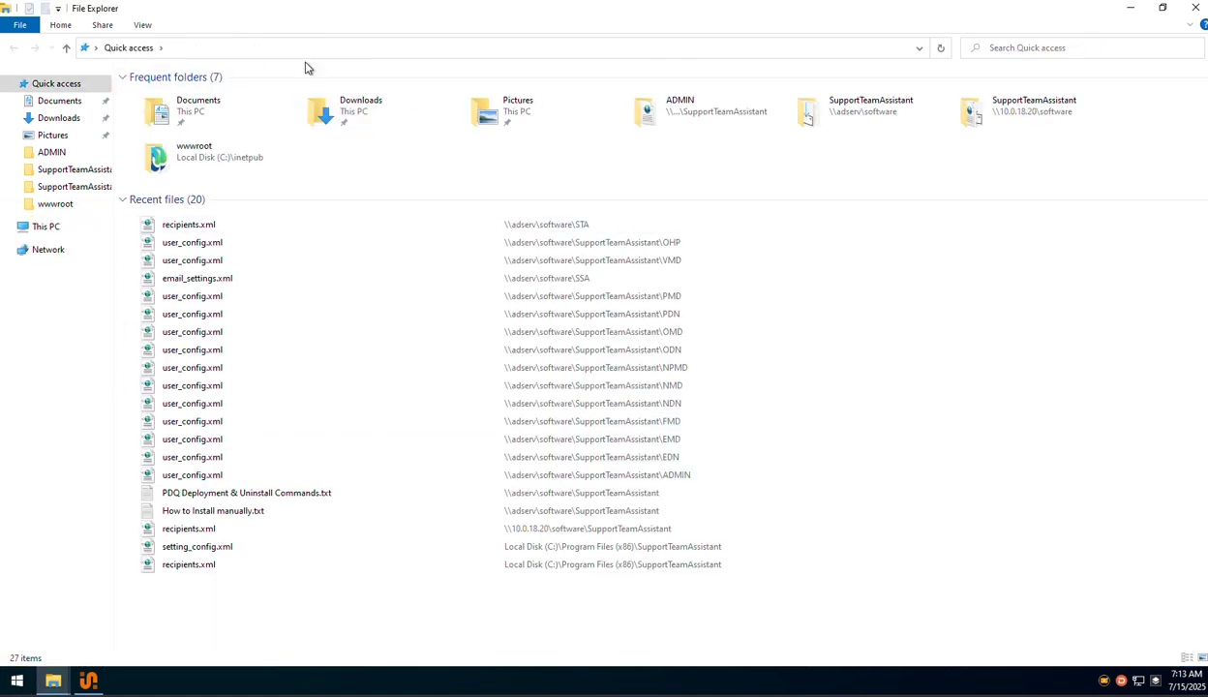
left_click(53, 227)
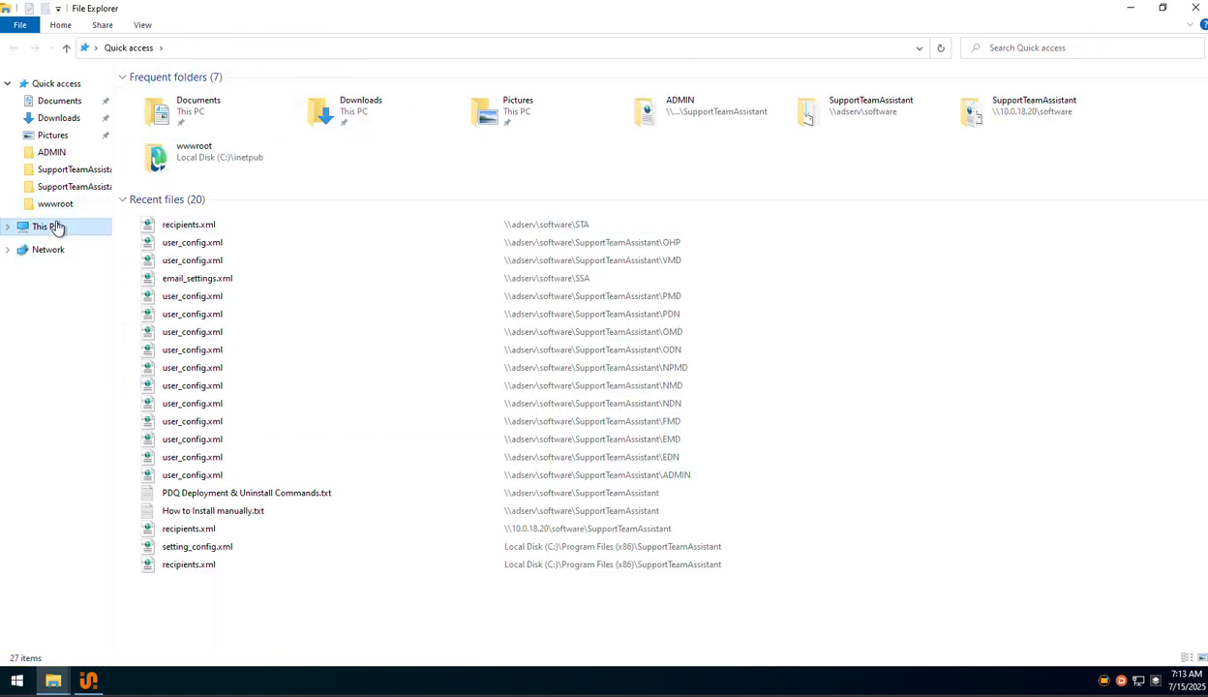
right_click(1107, 682)
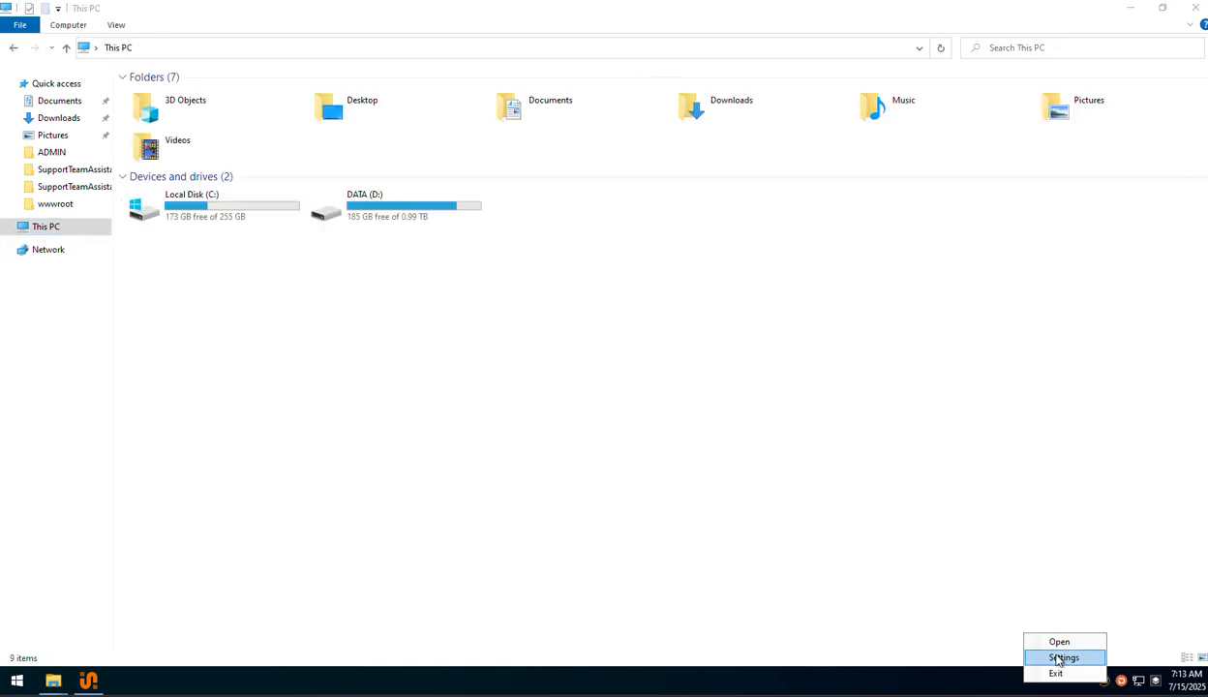
left_click(1060, 659)
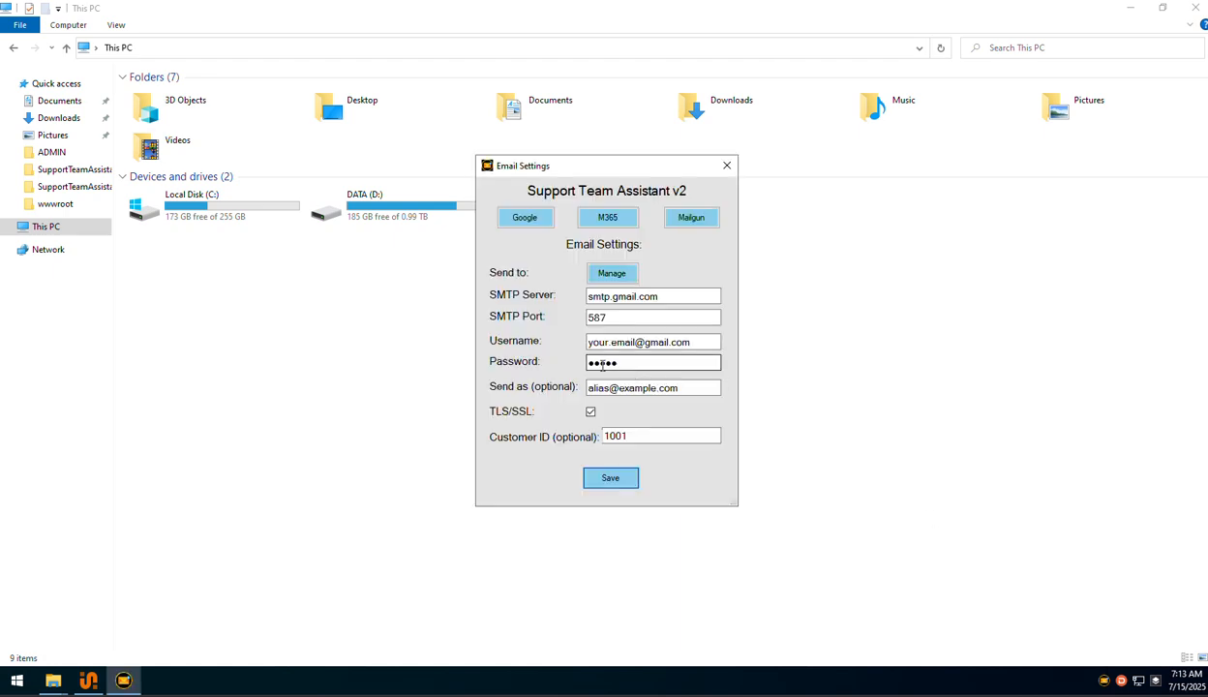
left_click(724, 166)
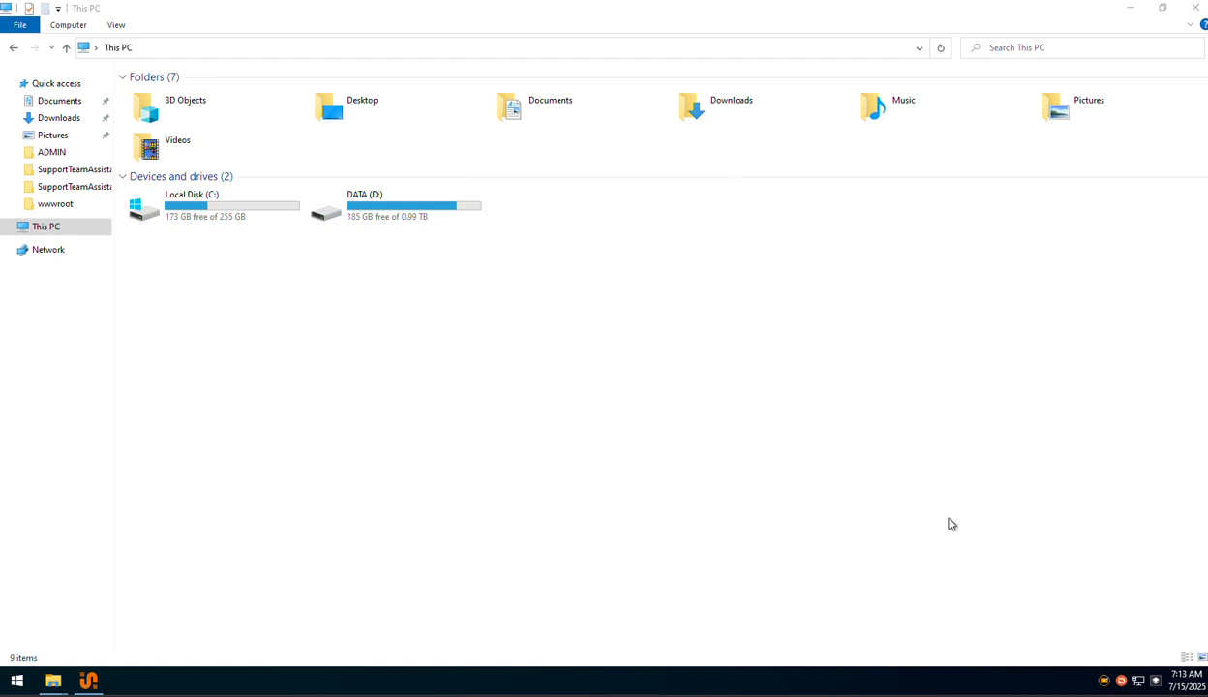
right_click(1103, 680)
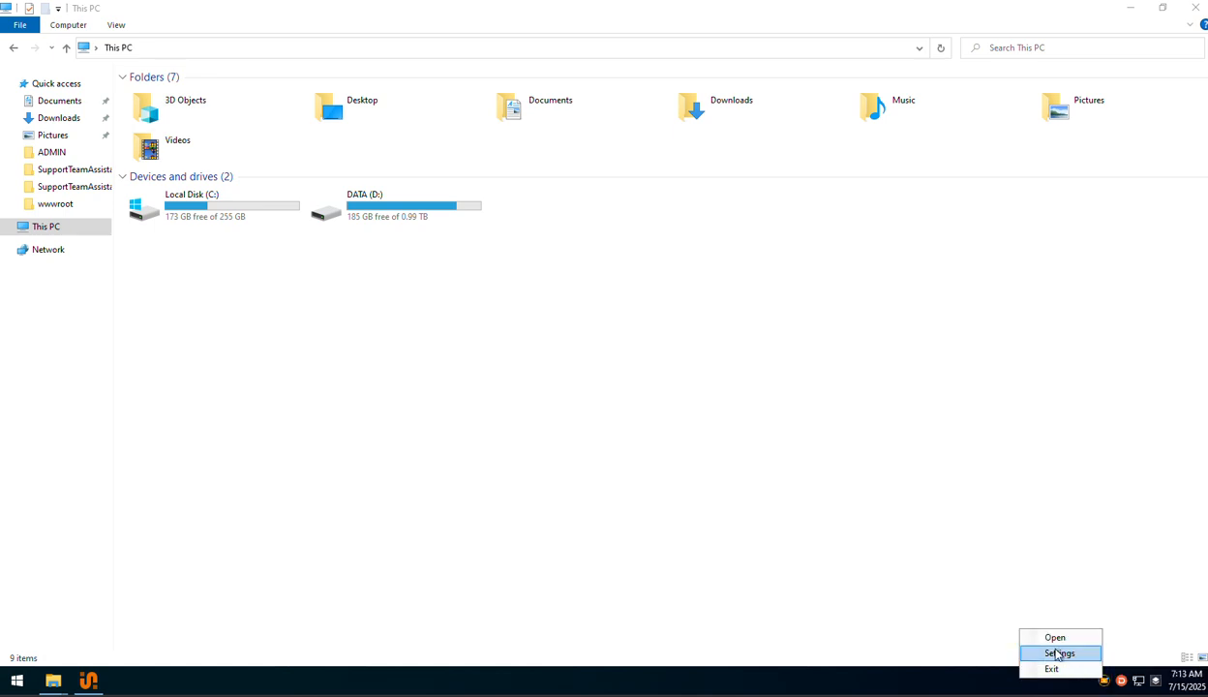
left_click(509, 361)
Open the SupportTeamAssistant folder in Program Files (x86) on the C: drive.
left_click(173, 212)
double_click(172, 213)
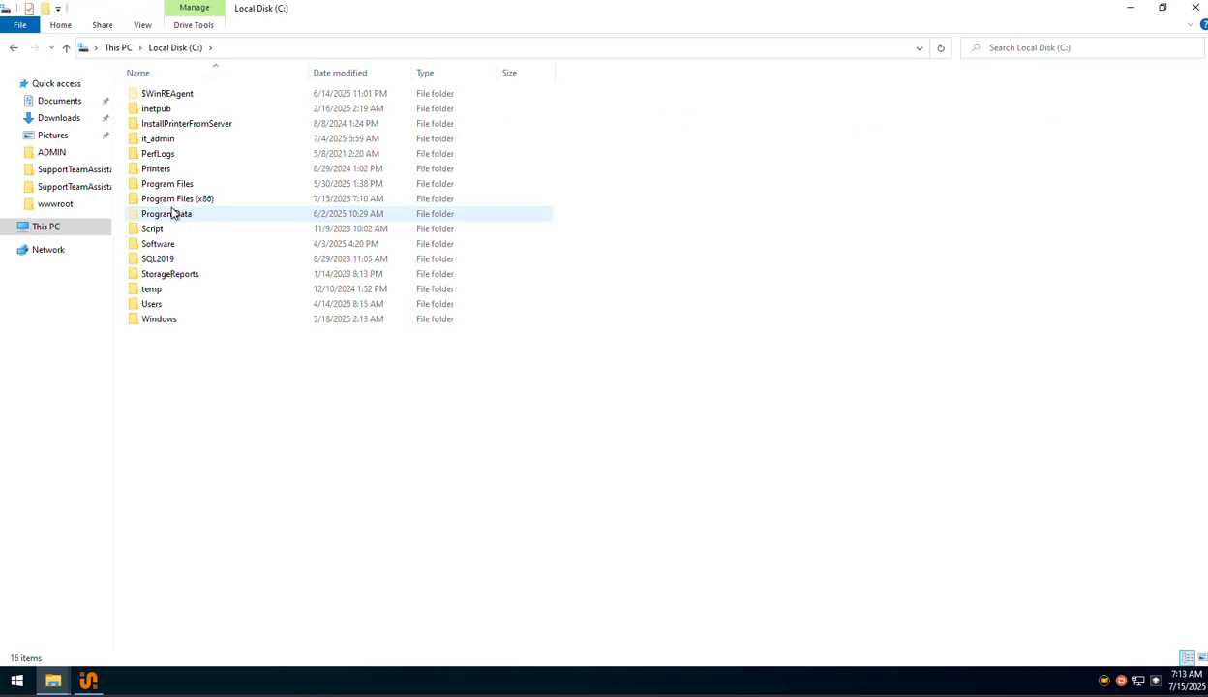
double_click(194, 197)
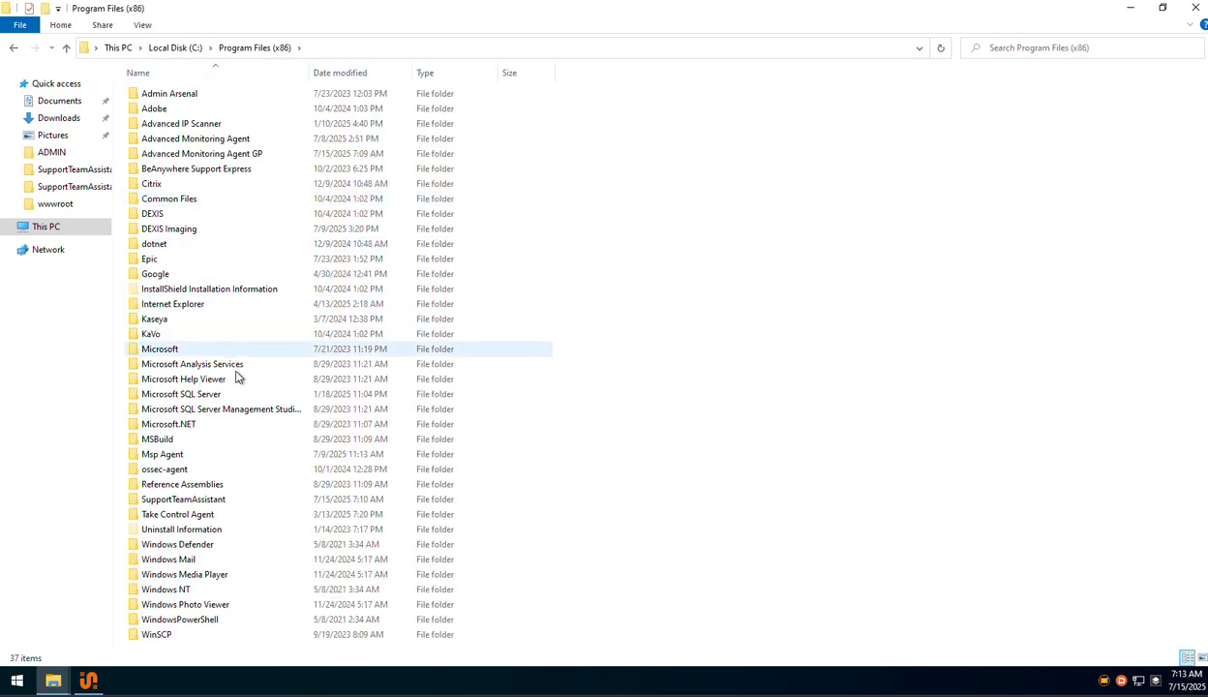
double_click(184, 500)
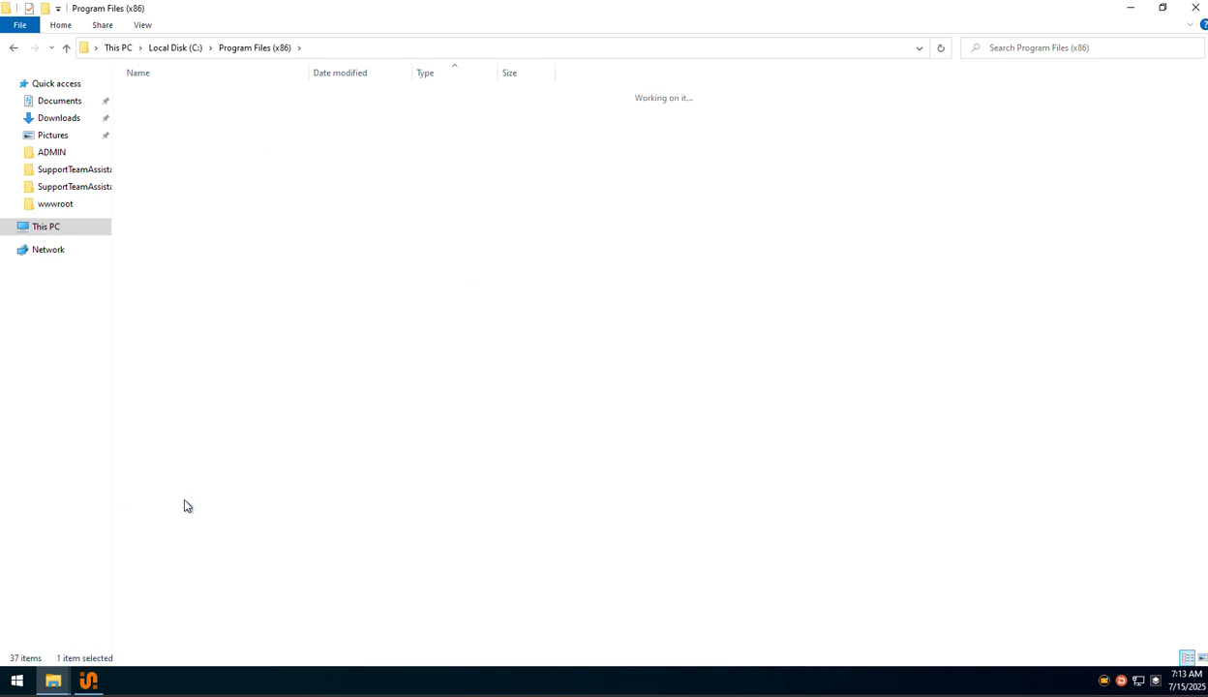
Open setting_config.xml for editing, examine its DisableSettings value, and close the file without changes.
left_click(171, 262)
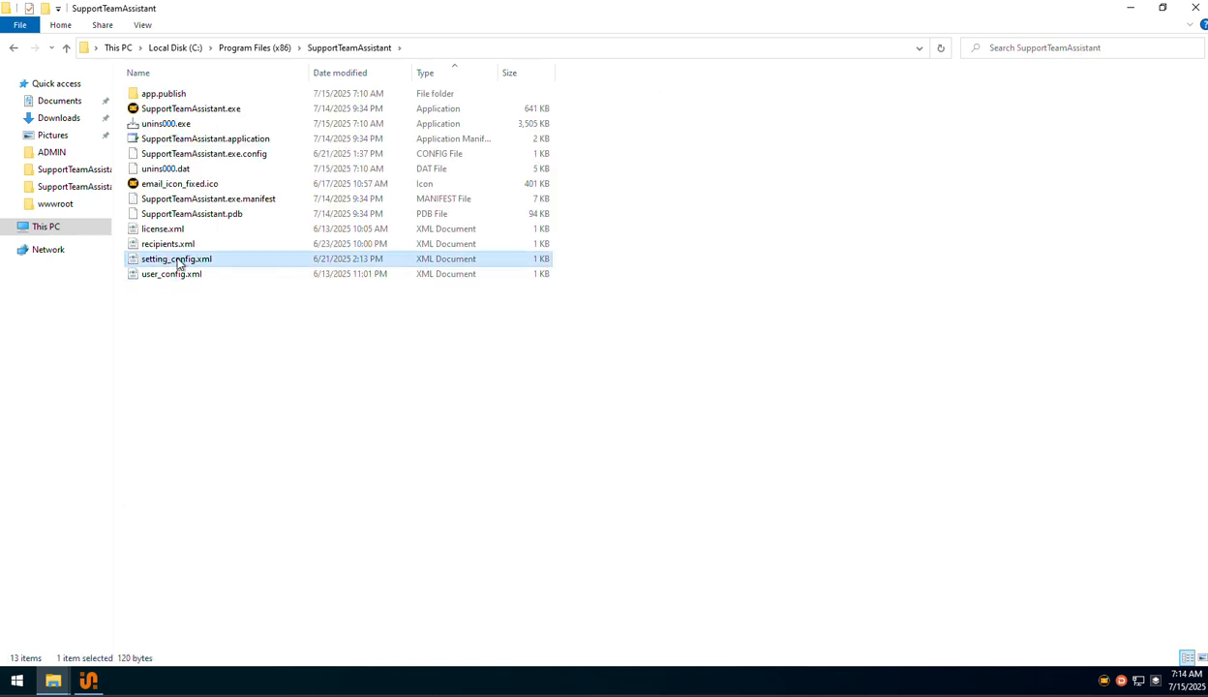
right_click(186, 264)
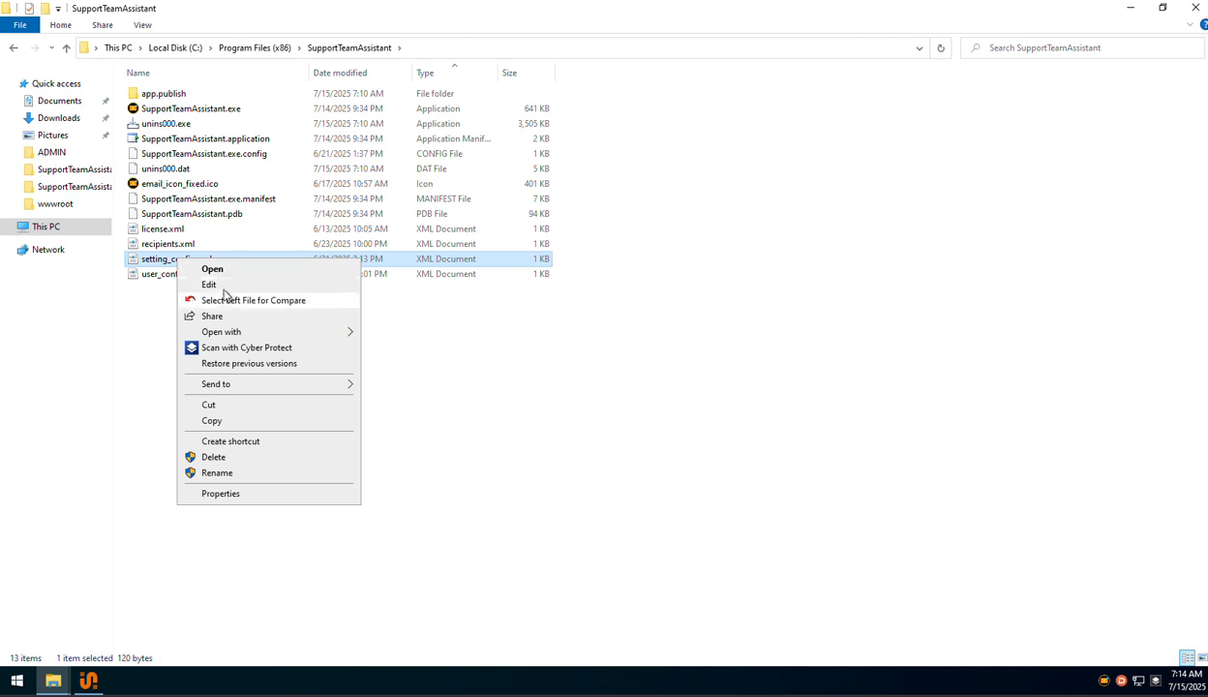
left_click(218, 286)
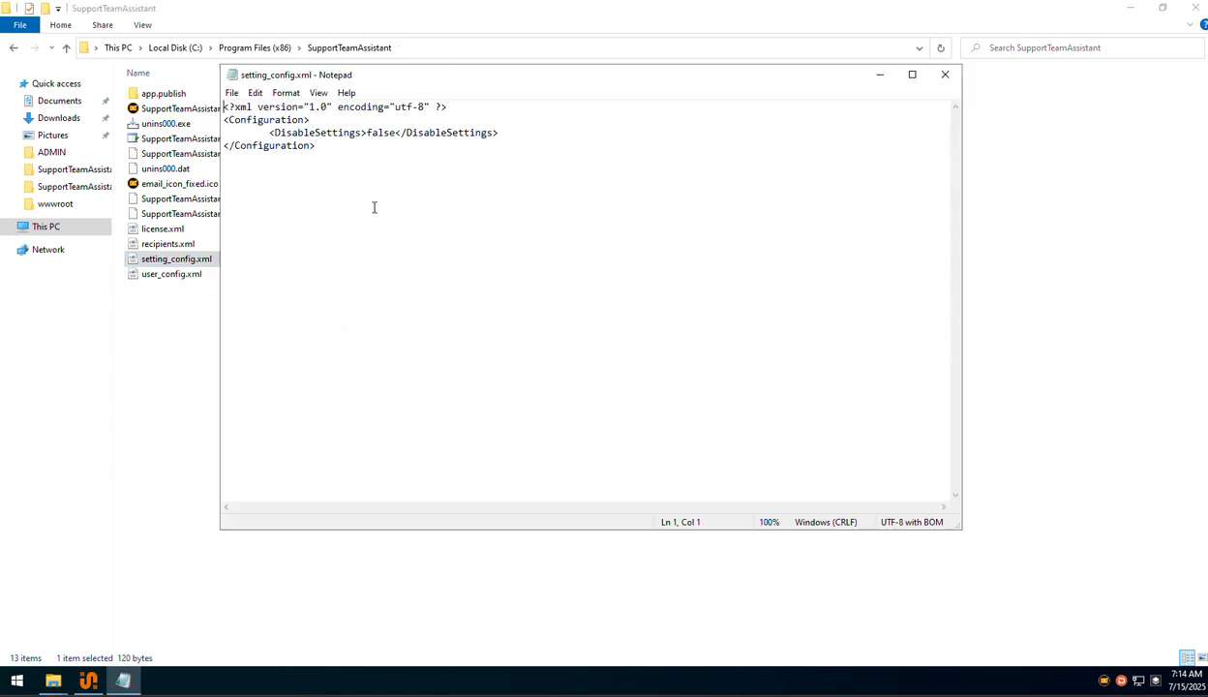
left_click_drag(396, 132, 368, 132)
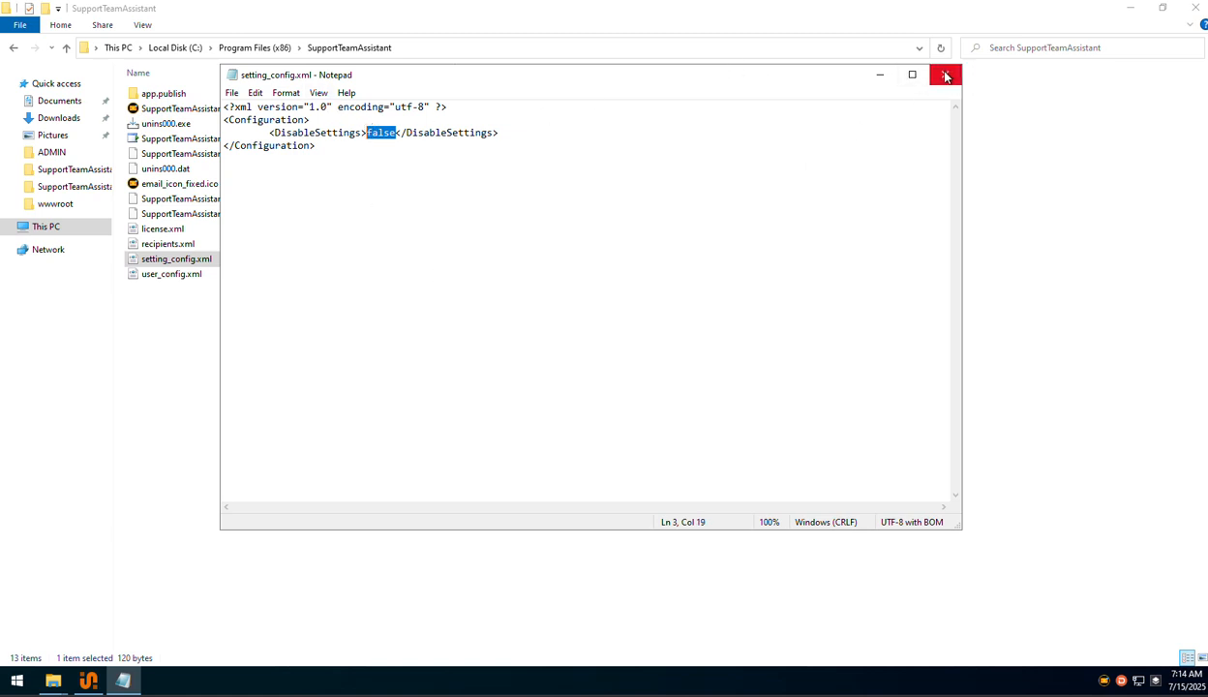
left_click(945, 77)
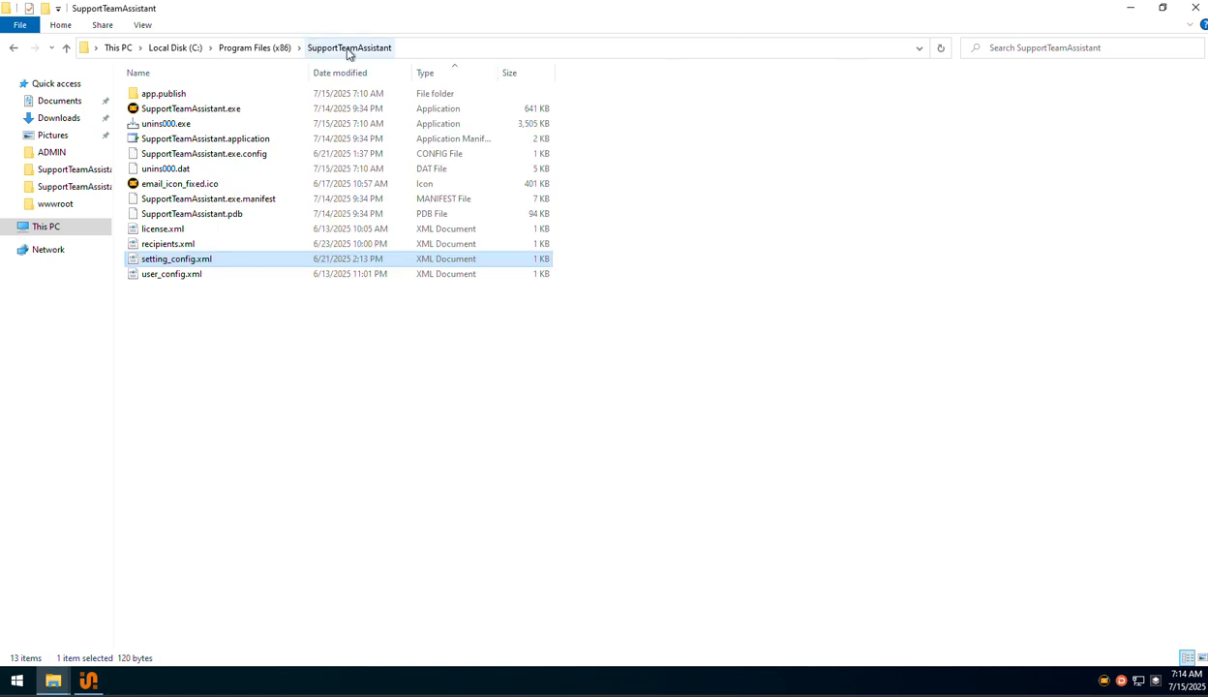
Close the File Explorer window of the local SupportTeamAssistant folder and return to the SupportTeamAssistant folder on the share.
right_click(177, 264)
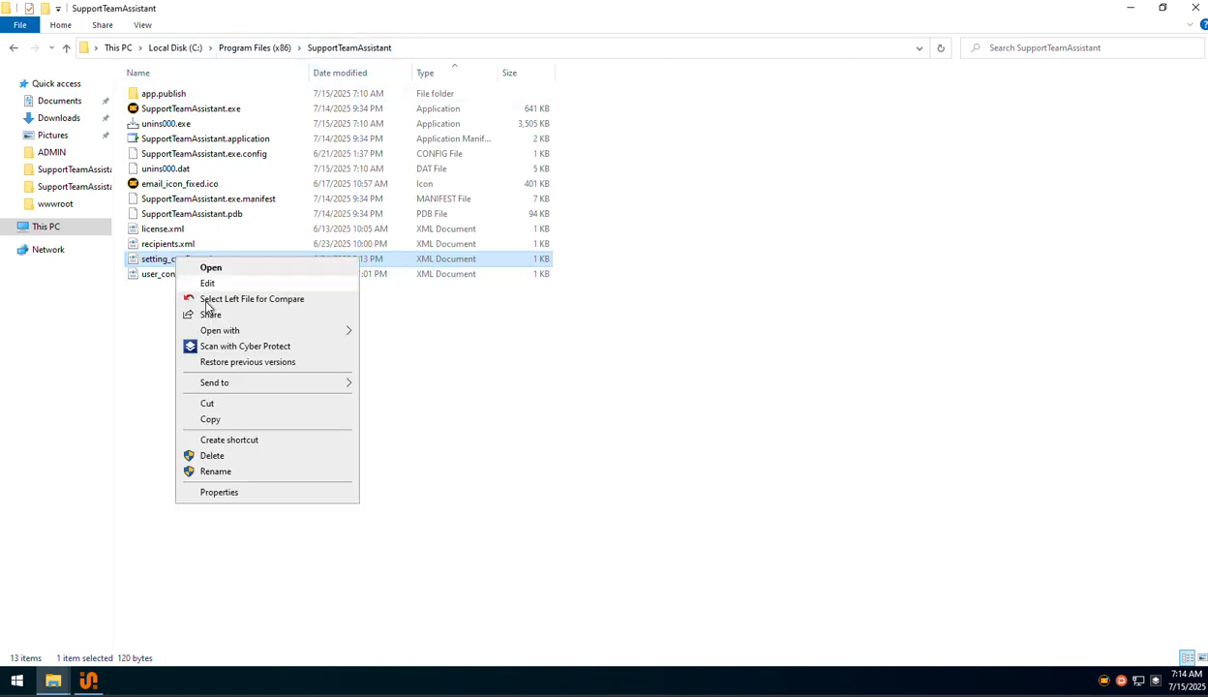
left_click(230, 422)
left_click(219, 299)
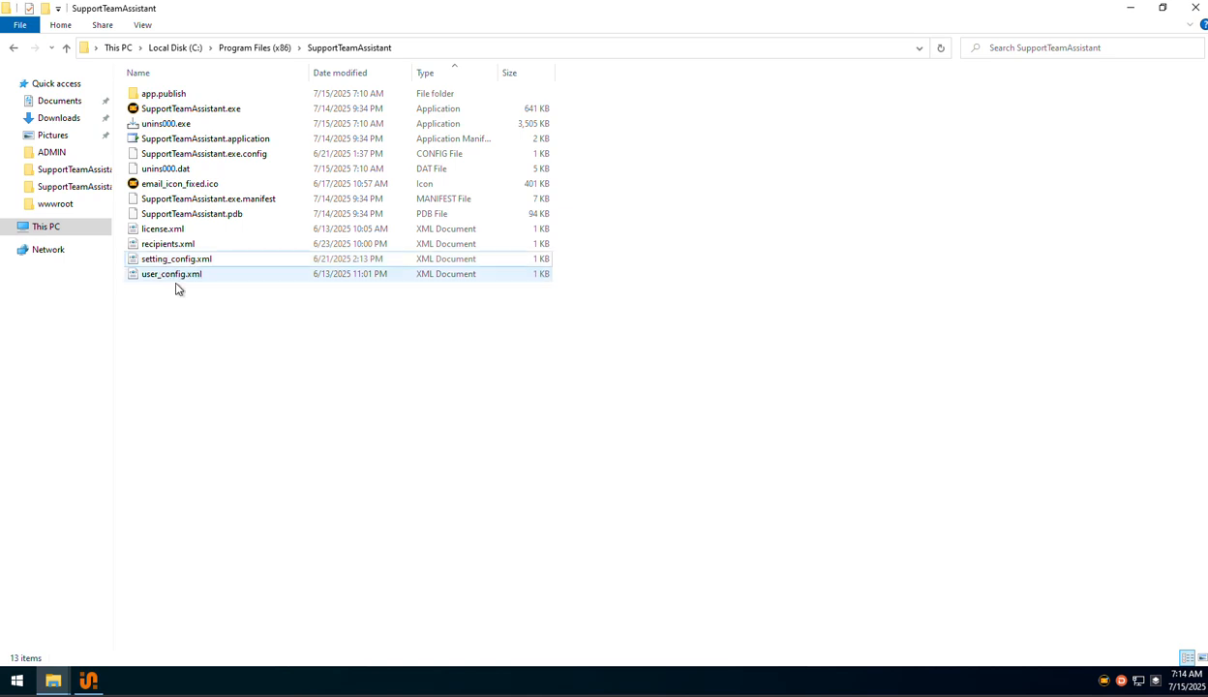
left_click(1190, 11)
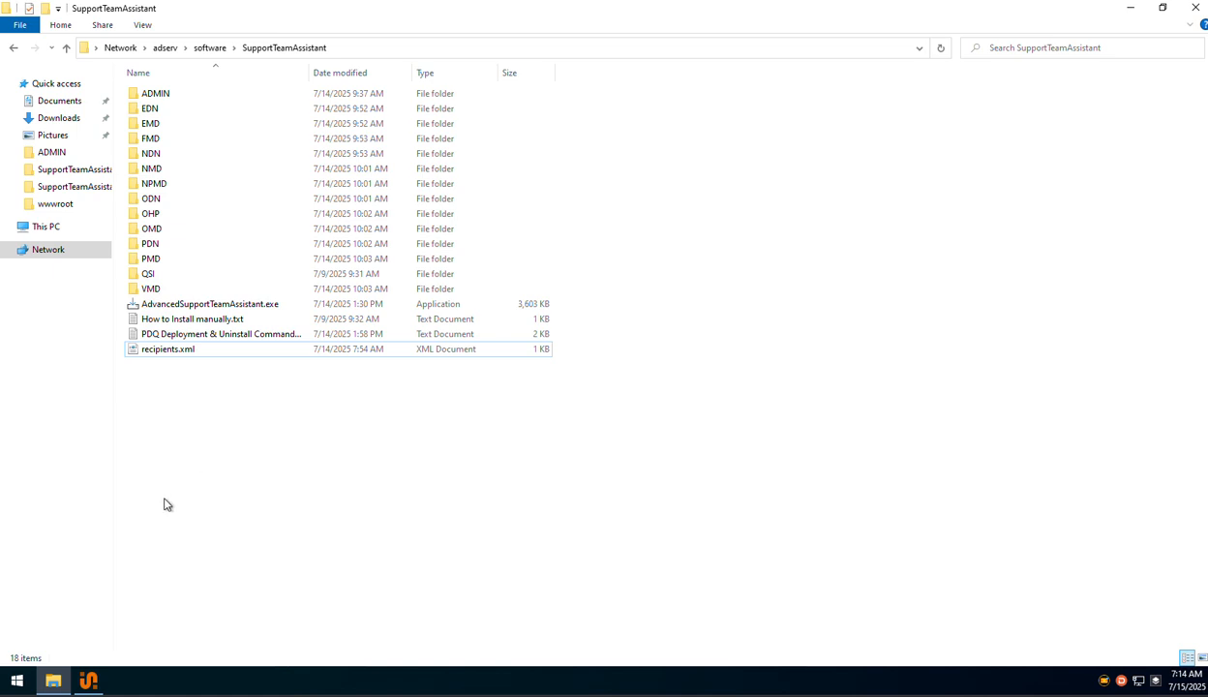
Switch to PDQ Deploy and open the SupportTeamAssistant (ADMIN) package for editing.
mouse_move(87, 688)
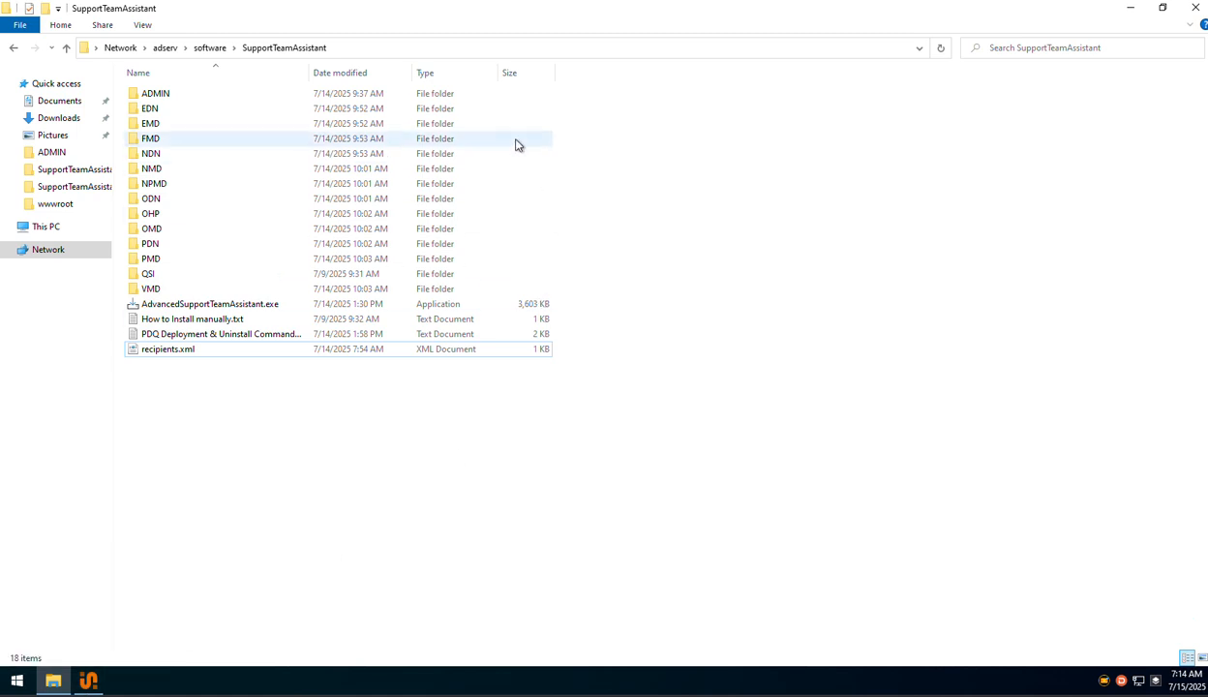
left_click(89, 682)
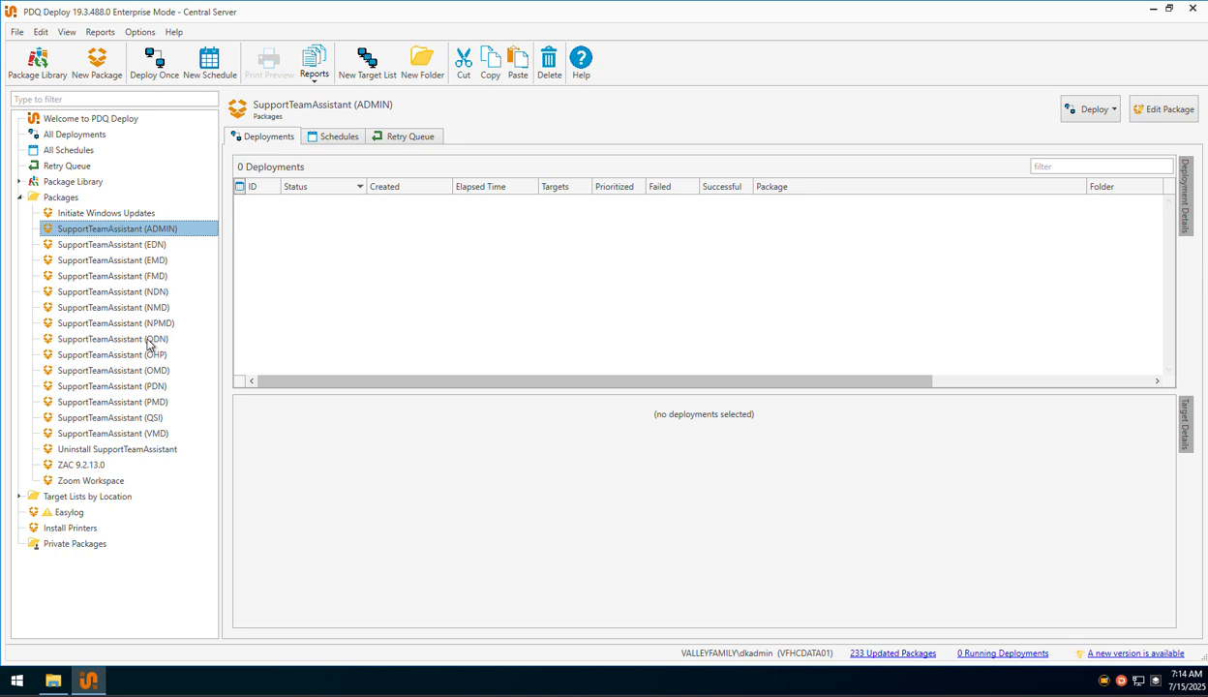
left_click(104, 229)
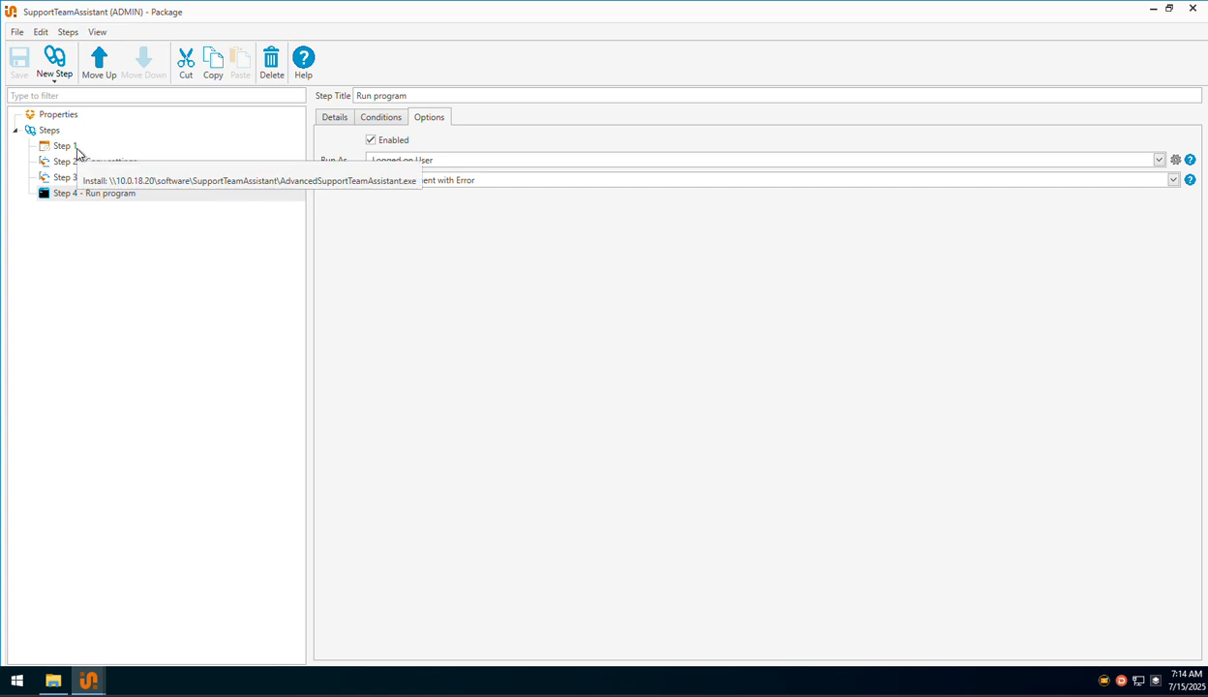
left_click(91, 337)
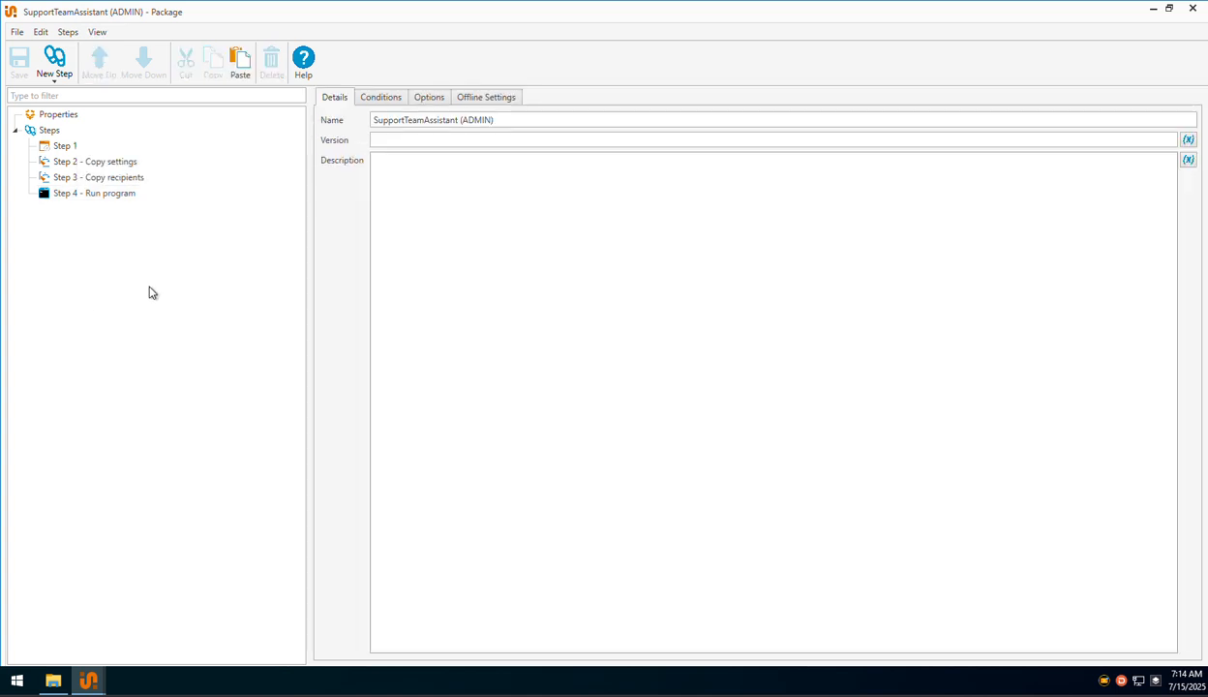
Examine the install file path and silent-install parameters in the details of the package's Step 1.
left_click(65, 146)
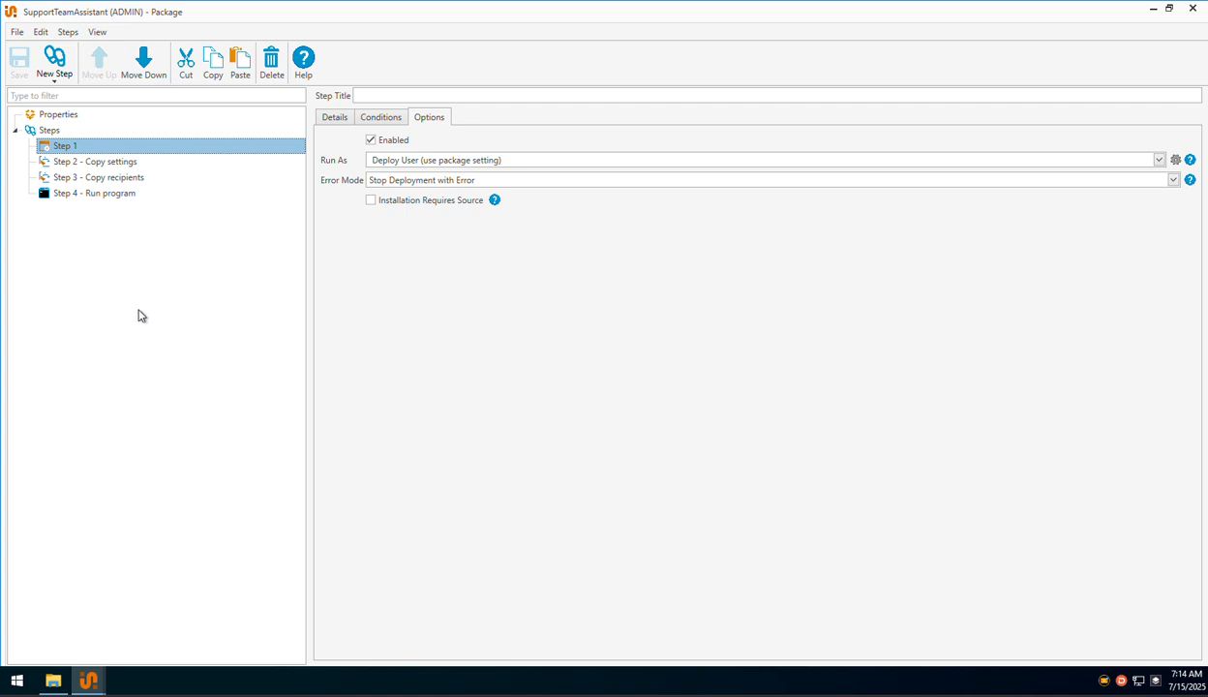
left_click(329, 120)
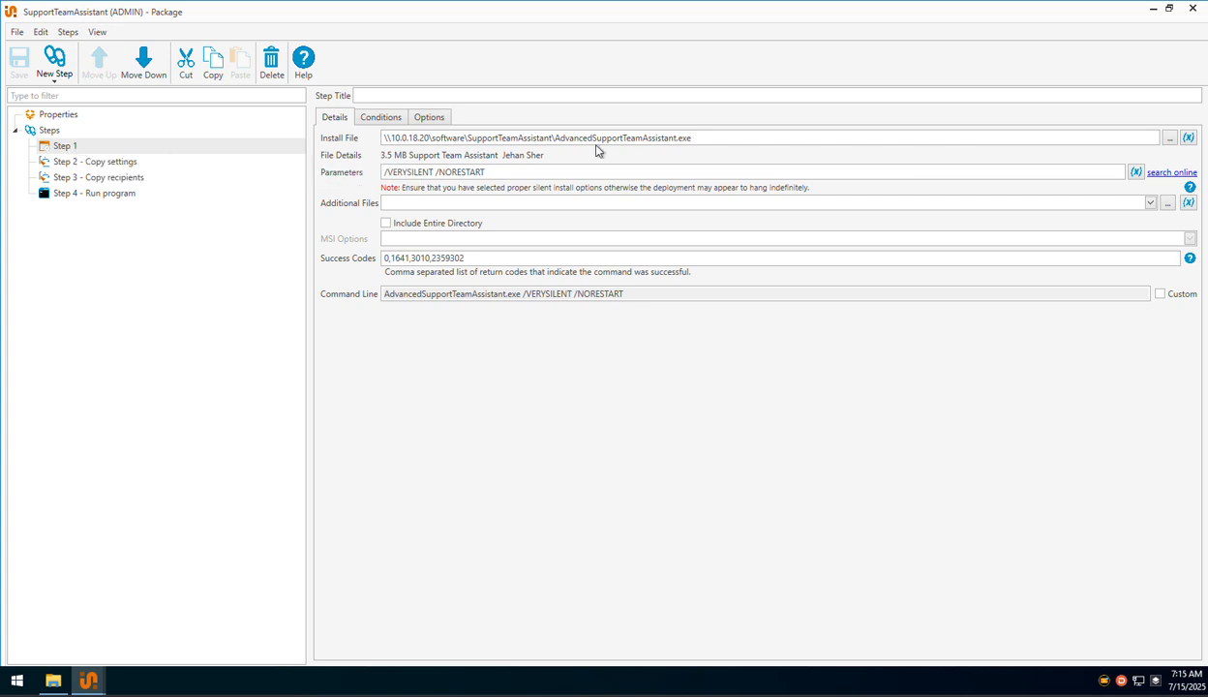
left_click_drag(710, 136, 334, 135)
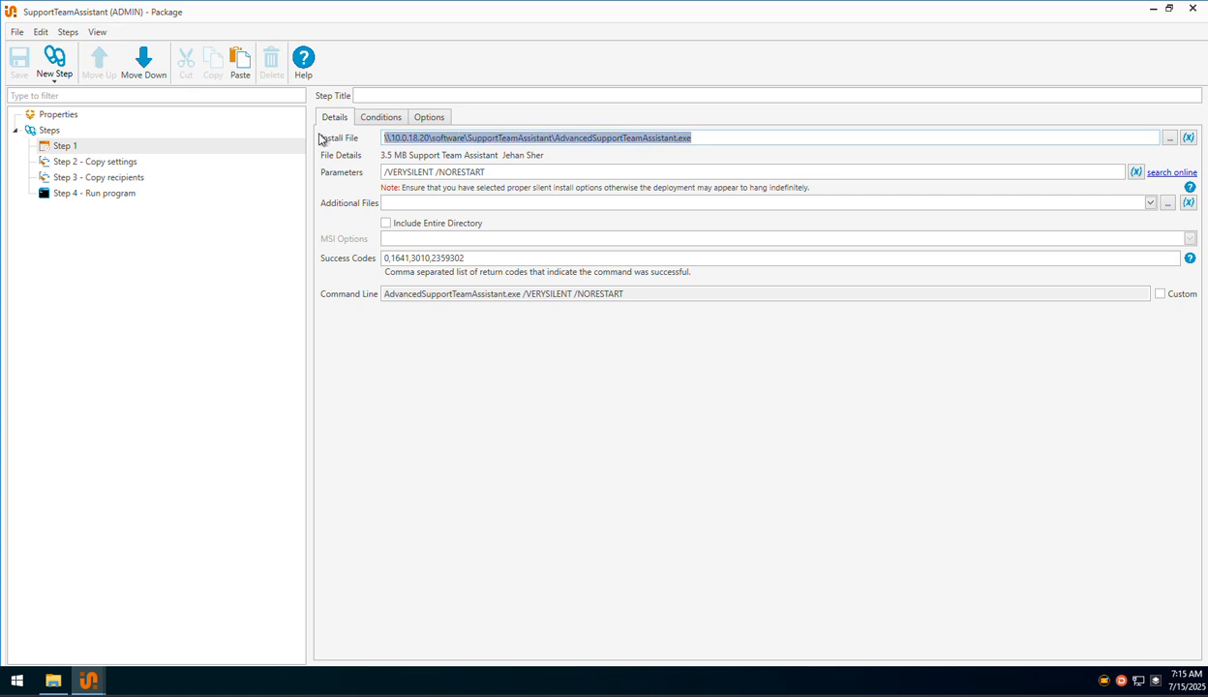
key("ctrl+c")
left_click(587, 382)
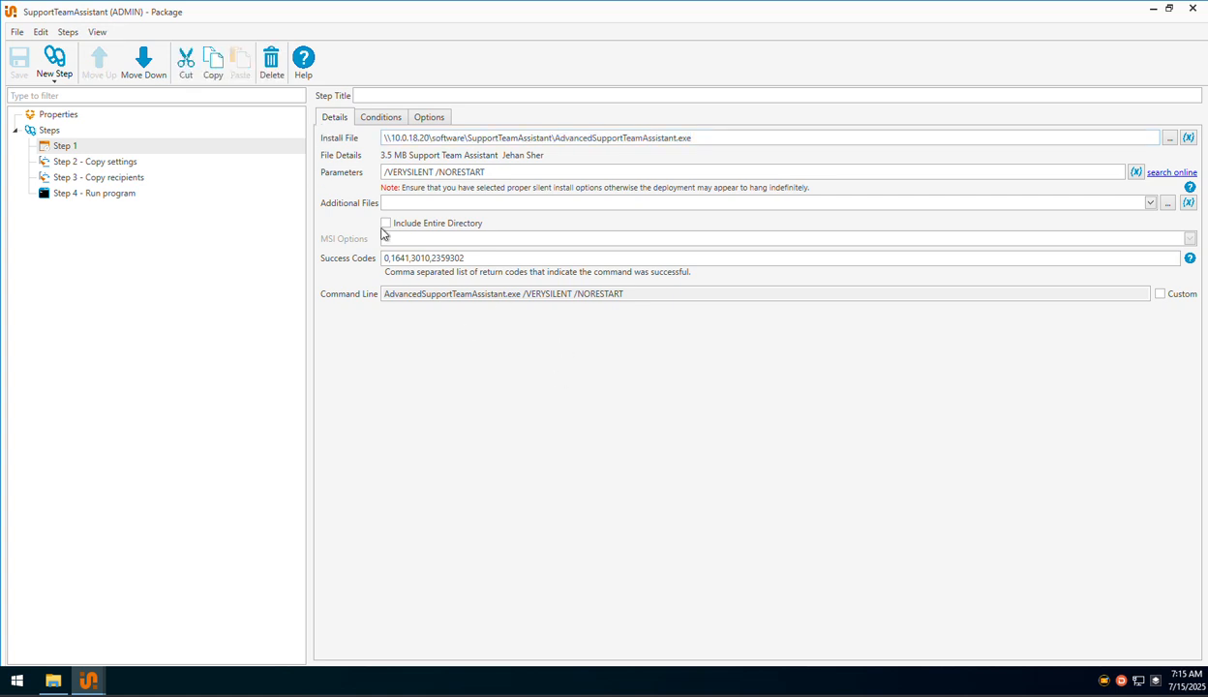
left_click_drag(480, 171, 356, 173)
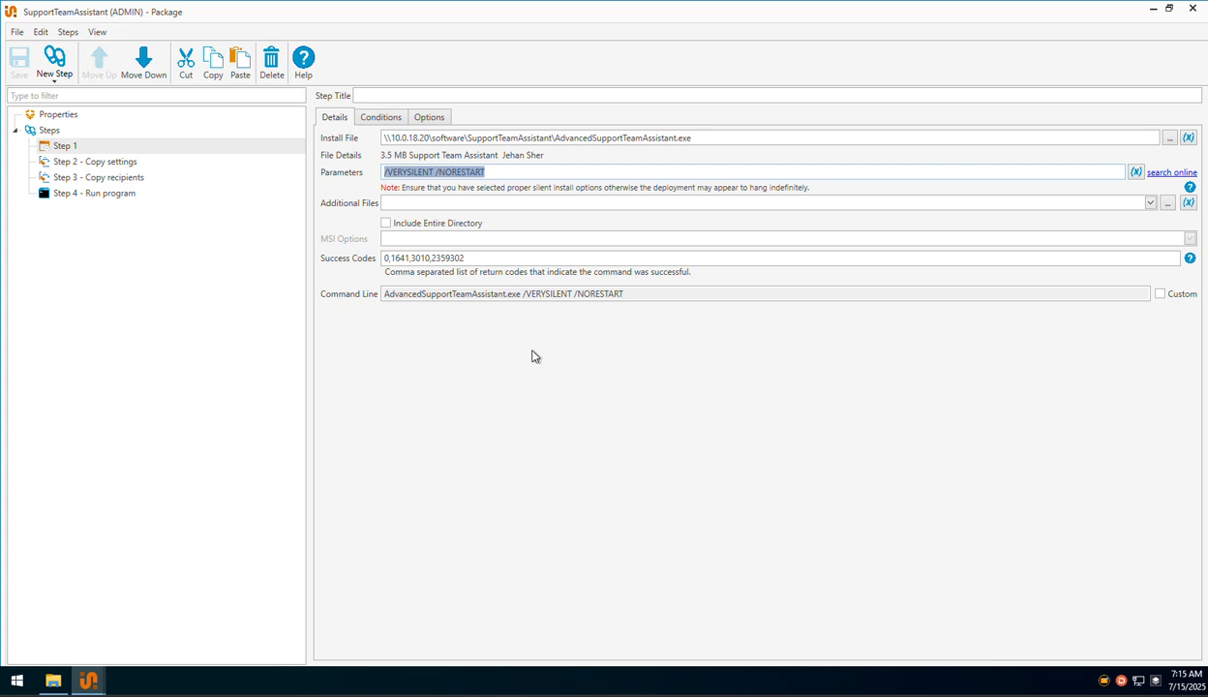
left_click(525, 171)
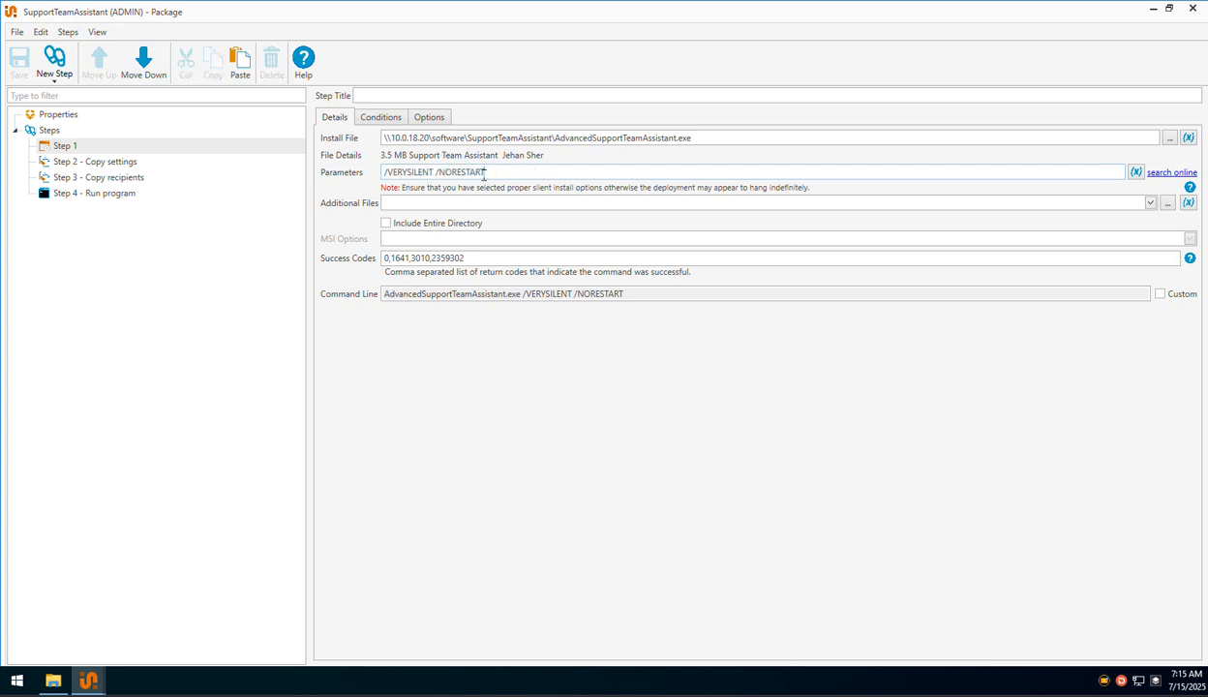
Examine the source file, target folder and overwrite options of the package's Copy settings step.
left_click(107, 165)
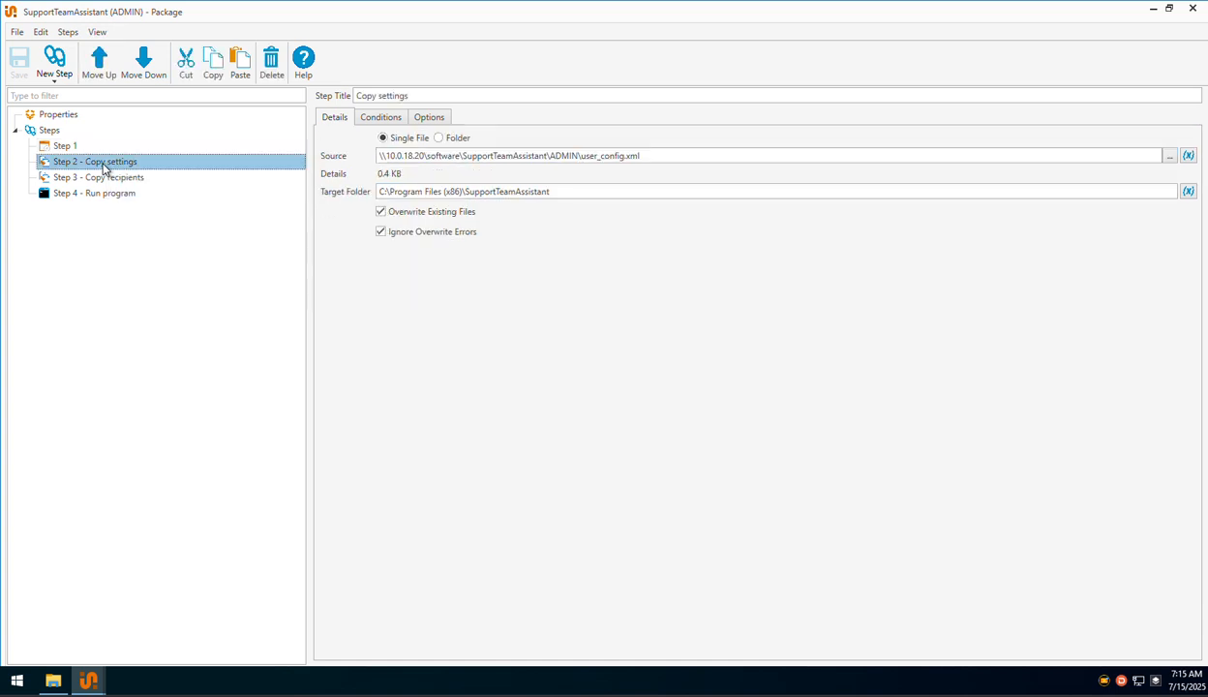
left_click_drag(643, 155, 357, 157)
left_click(560, 191)
left_click_drag(559, 192, 336, 193)
left_click(380, 212)
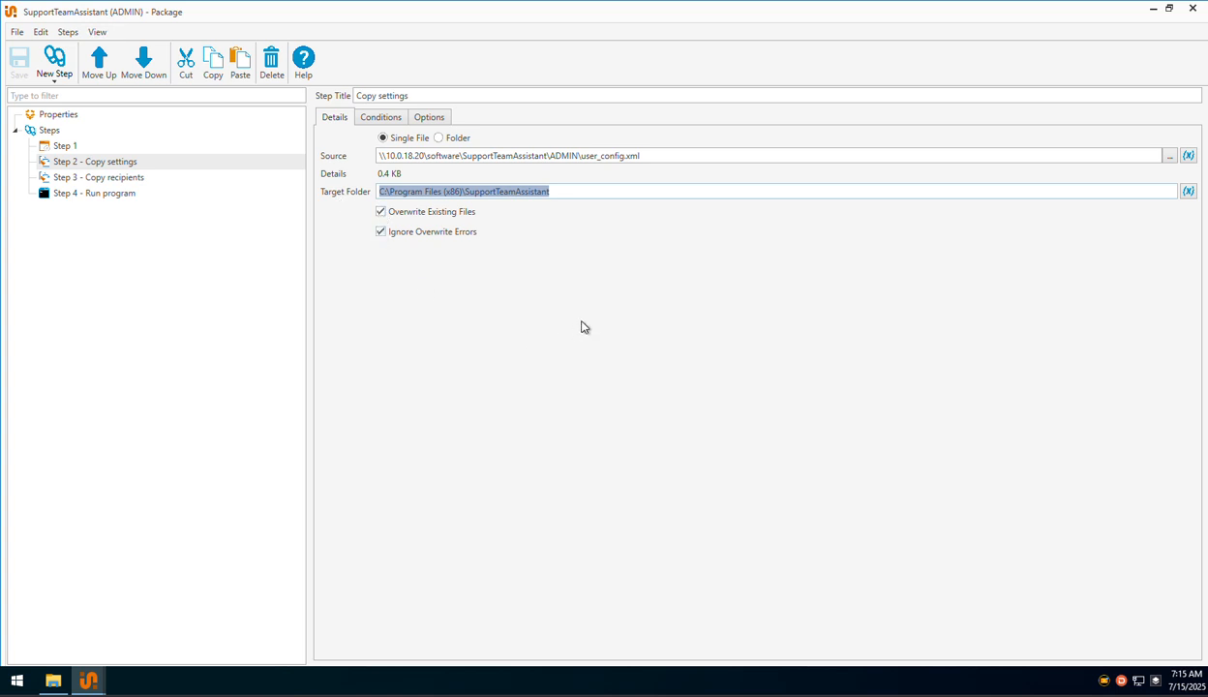
left_click(593, 193)
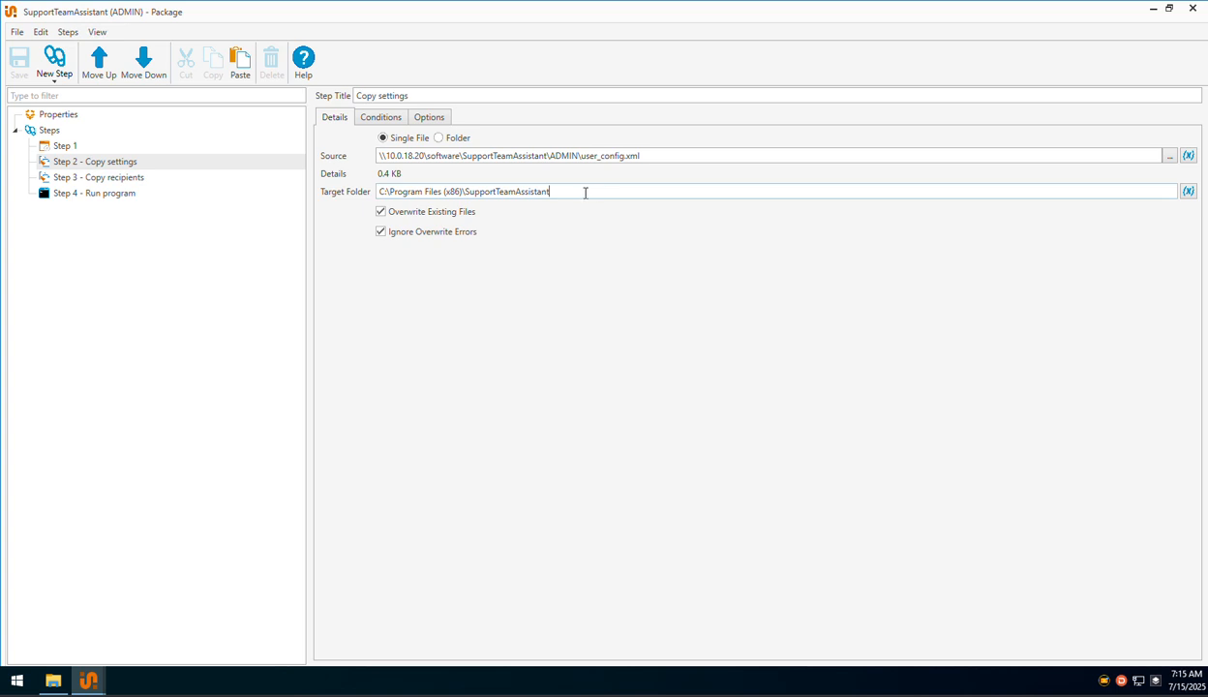
left_click_drag(638, 156, 351, 190)
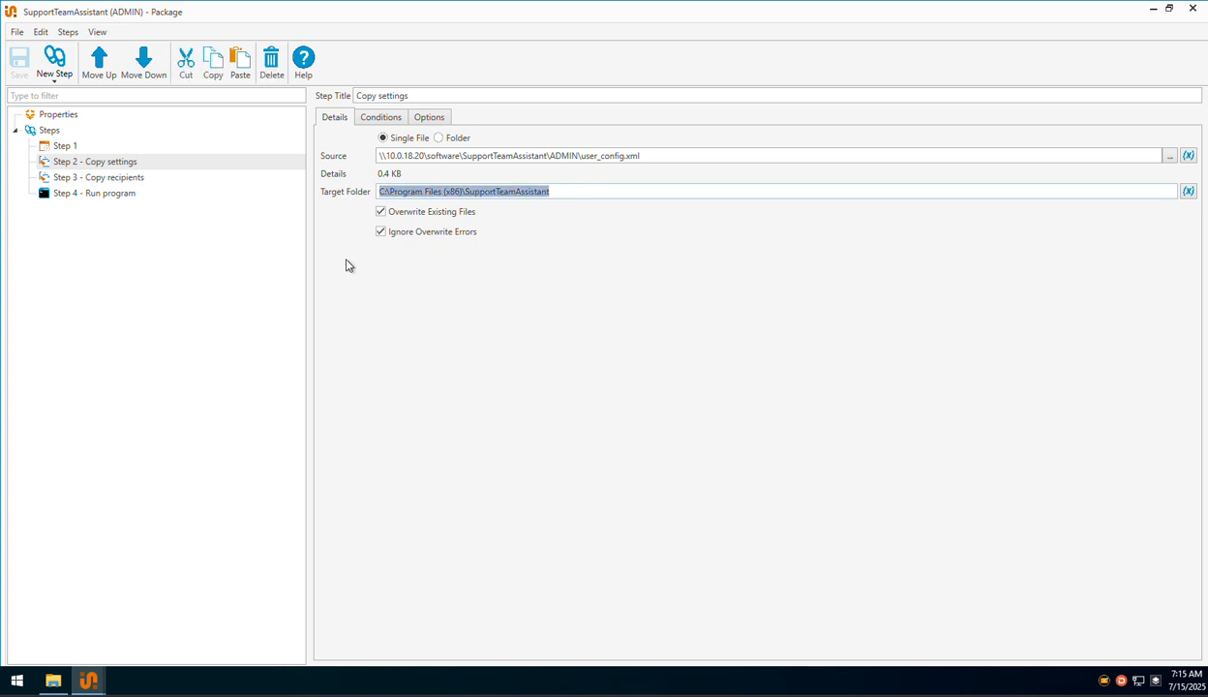
Examine the source file and target folder of the Copy recipients step, and return to the package's properties.
left_click(135, 184)
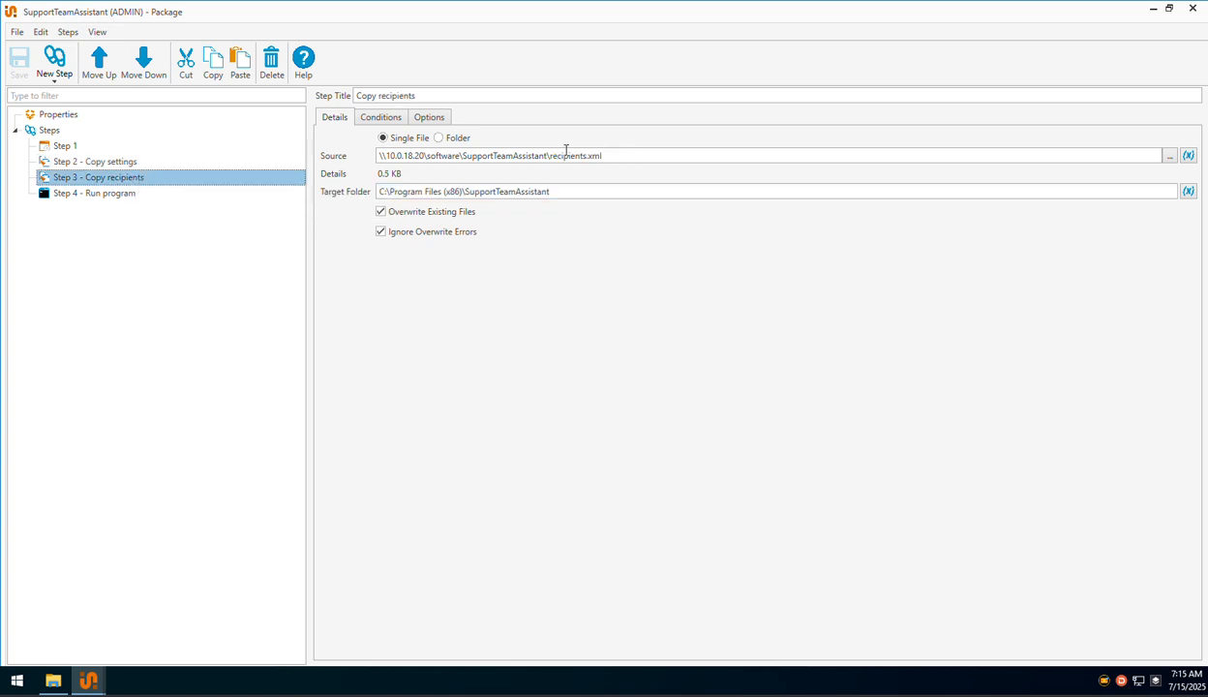
left_click_drag(613, 156, 358, 201)
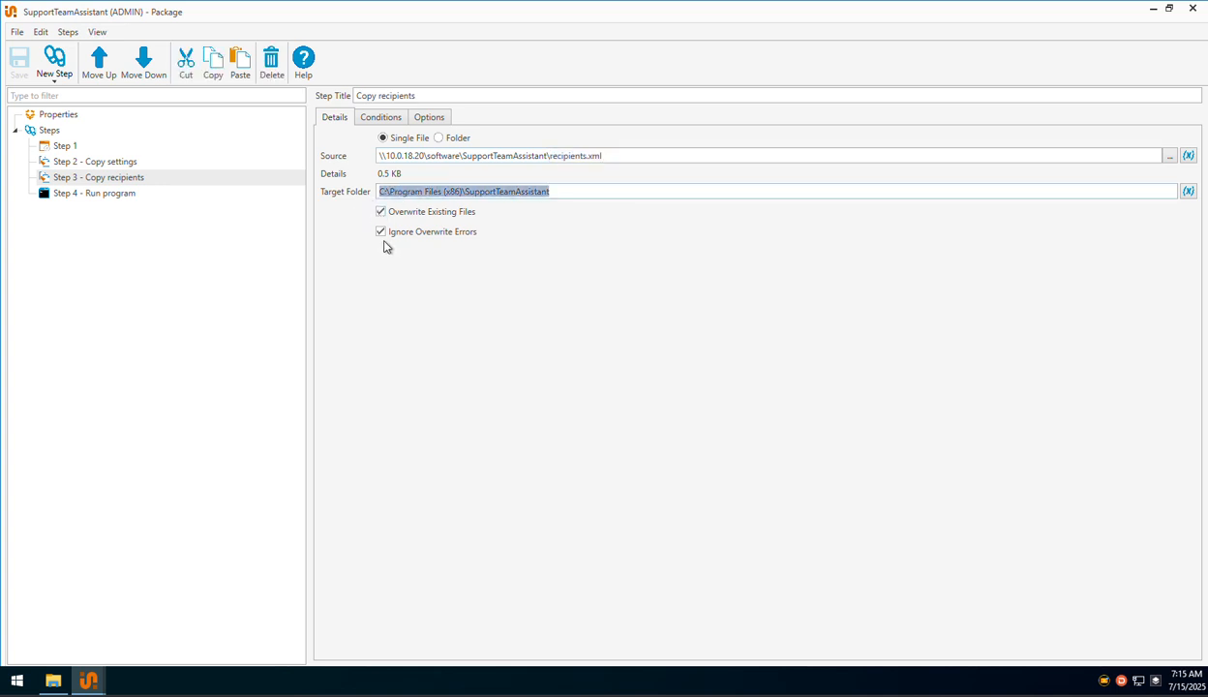
left_click(129, 236)
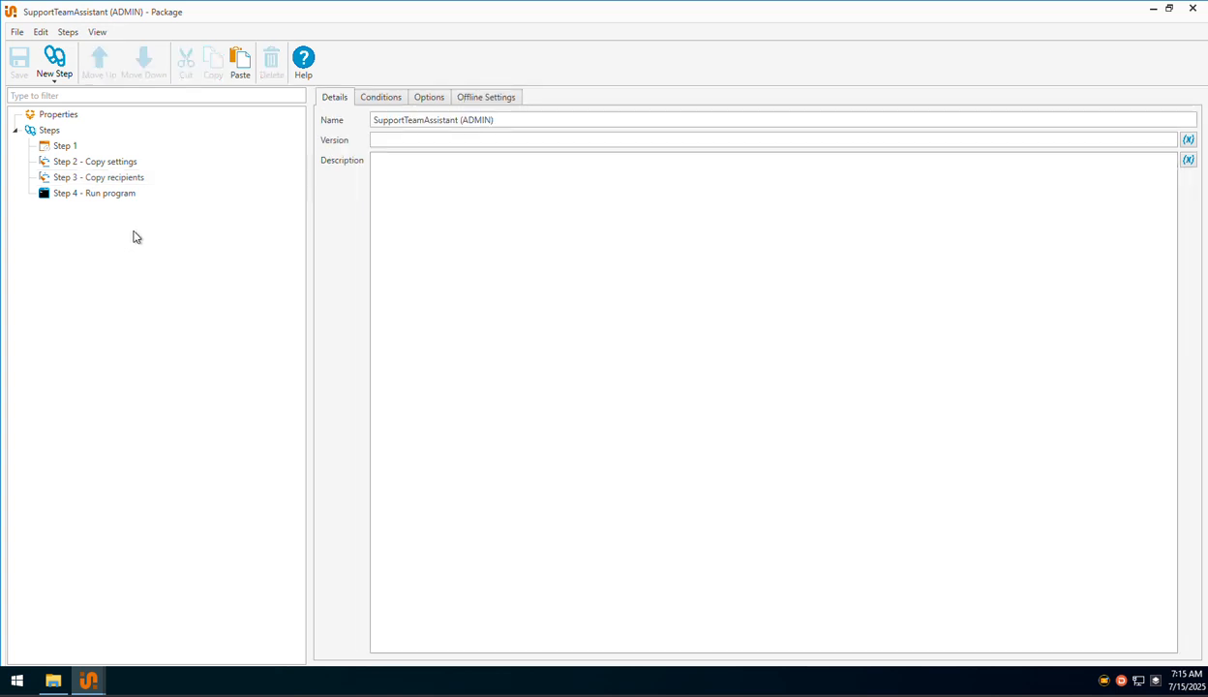
Check the options offered by the running Support Team Assistant, and examine the Run program step's command.
right_click(1104, 681)
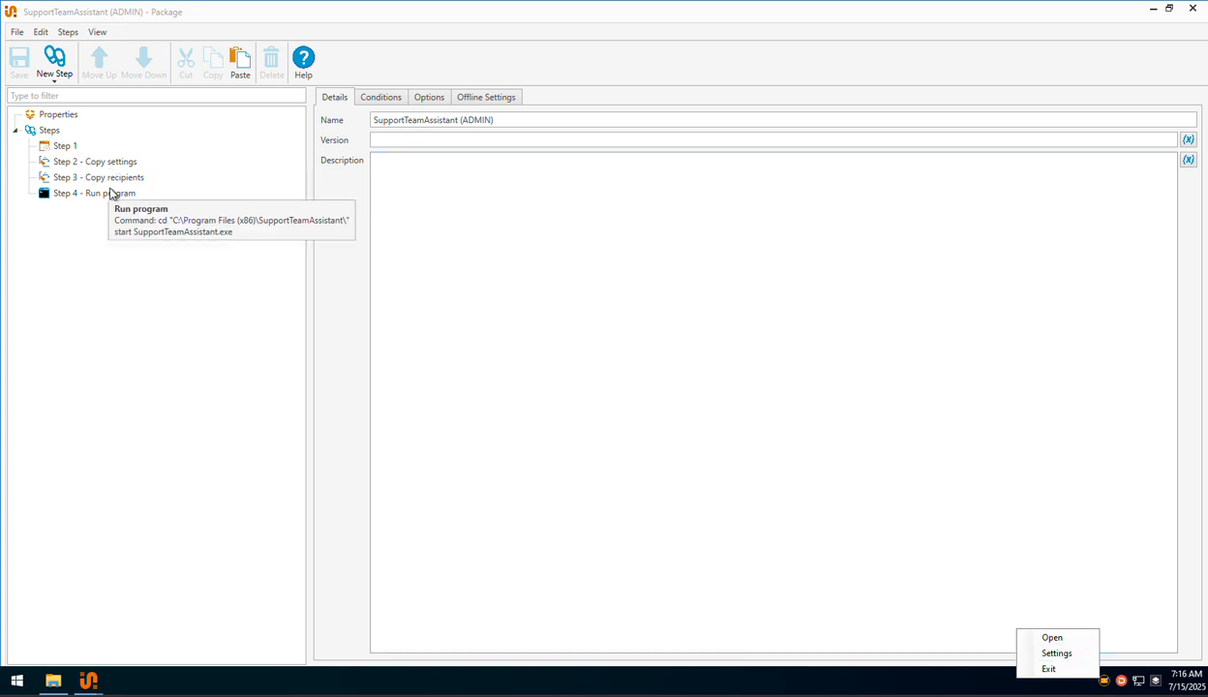
left_click(113, 315)
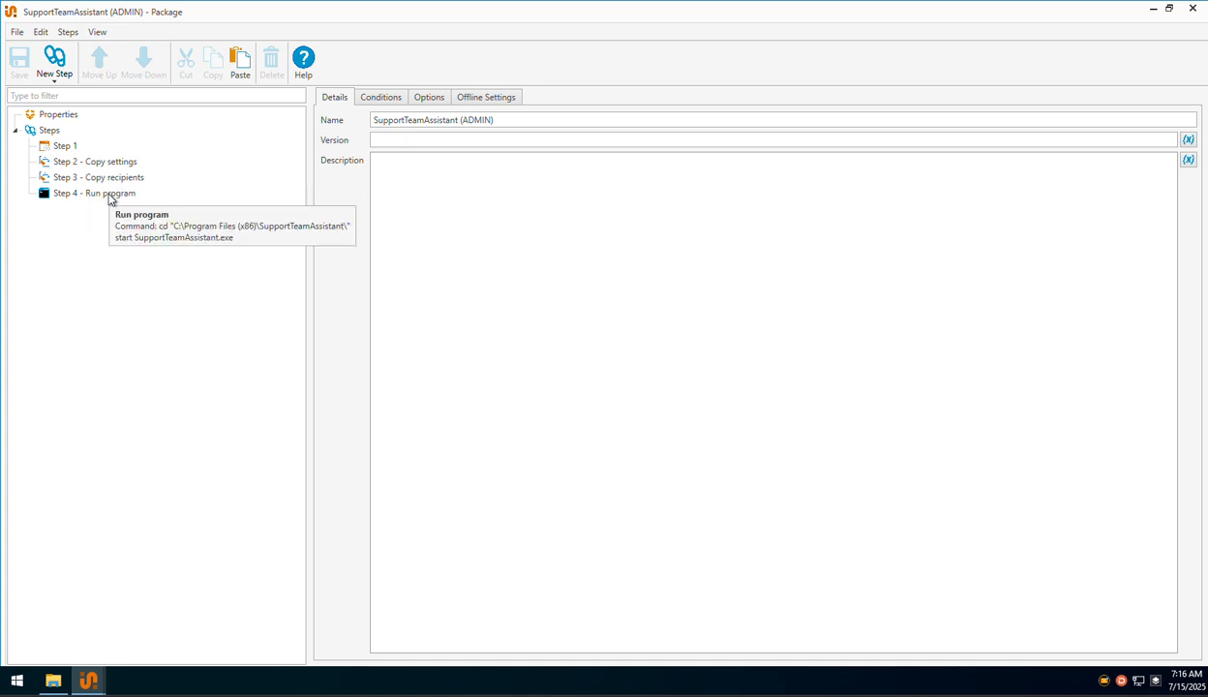
left_click(110, 198)
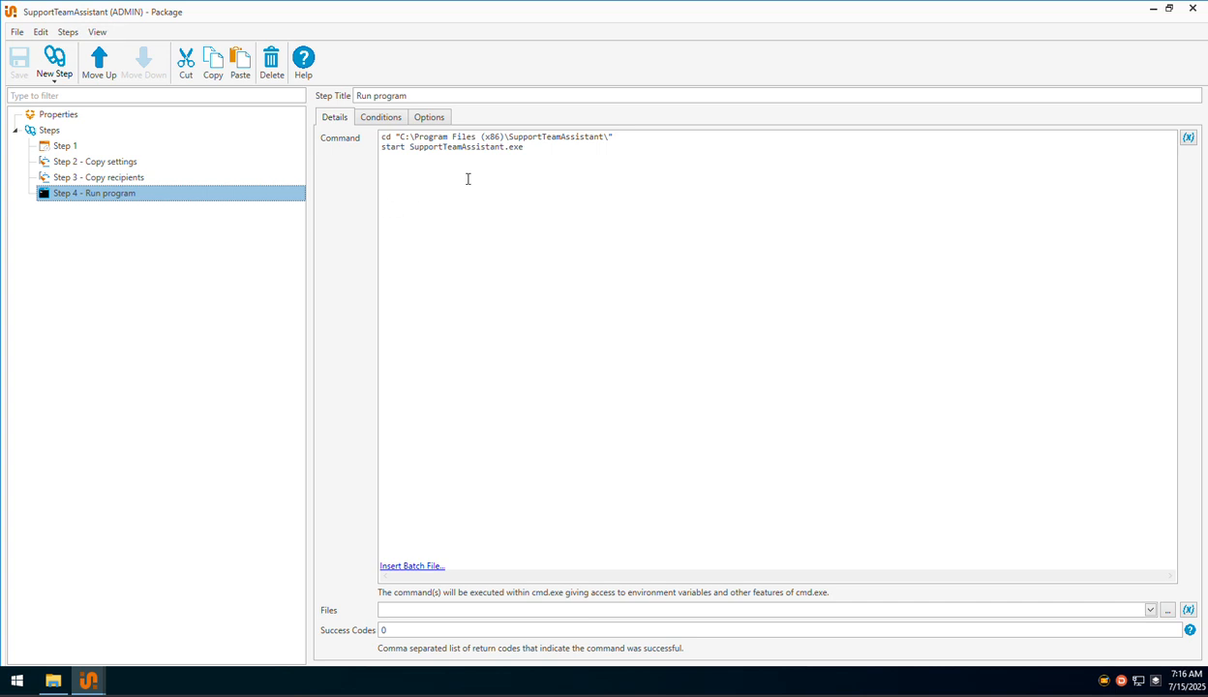
left_click_drag(527, 154, 346, 135)
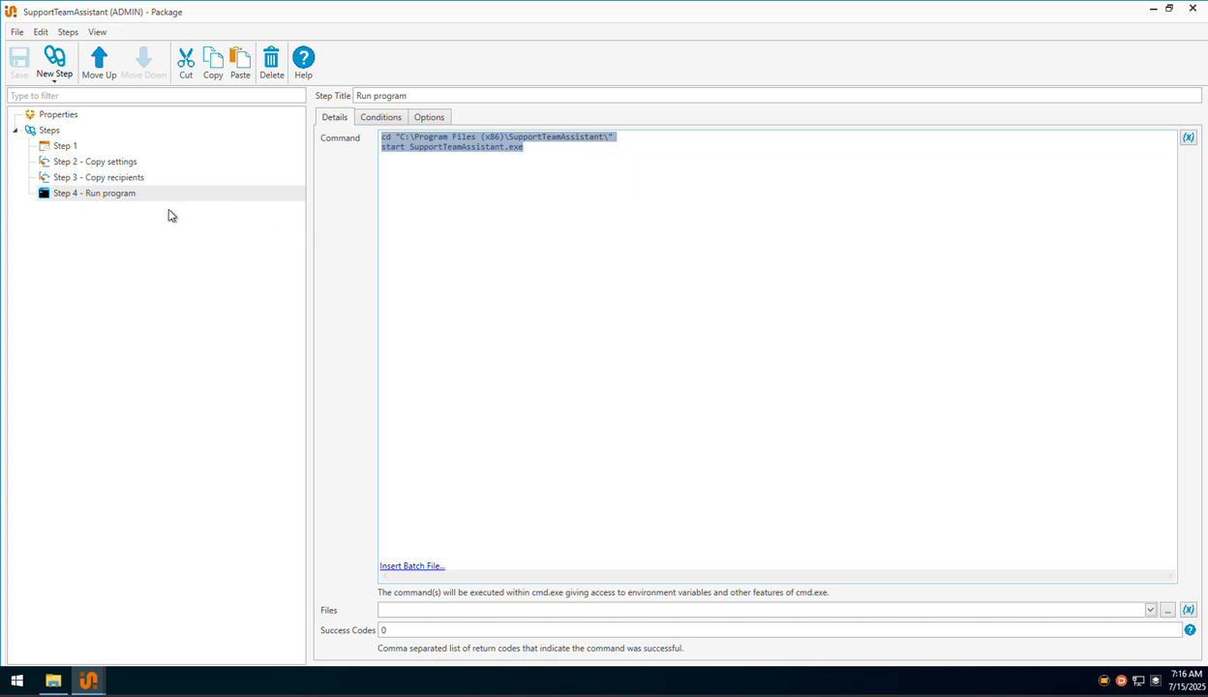
Check the Run As choices of the Run program step, keep Logged on User, and return to its command details.
left_click(428, 120)
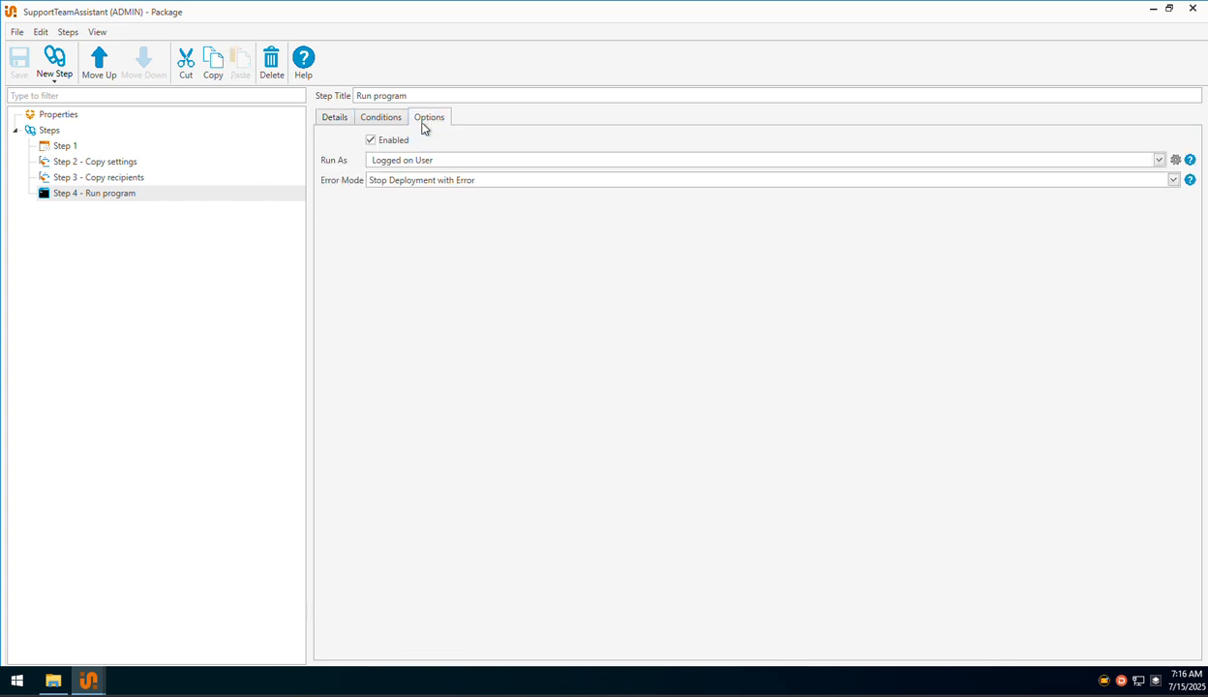
left_click(393, 162)
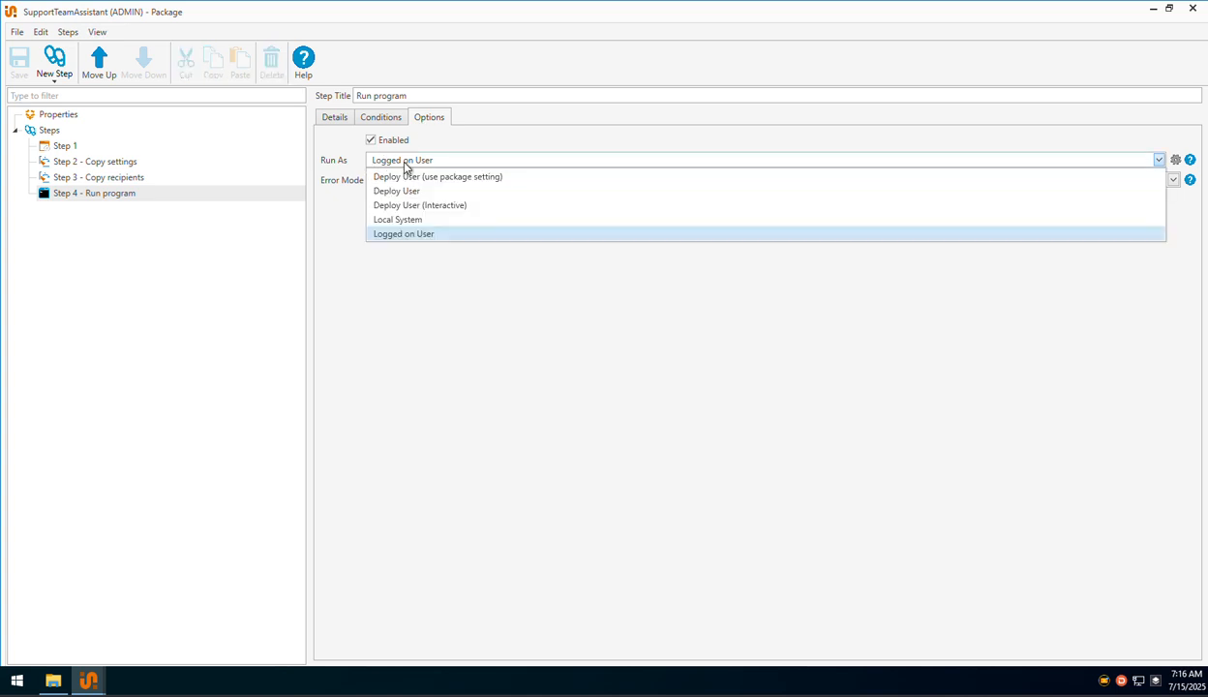
left_click(397, 234)
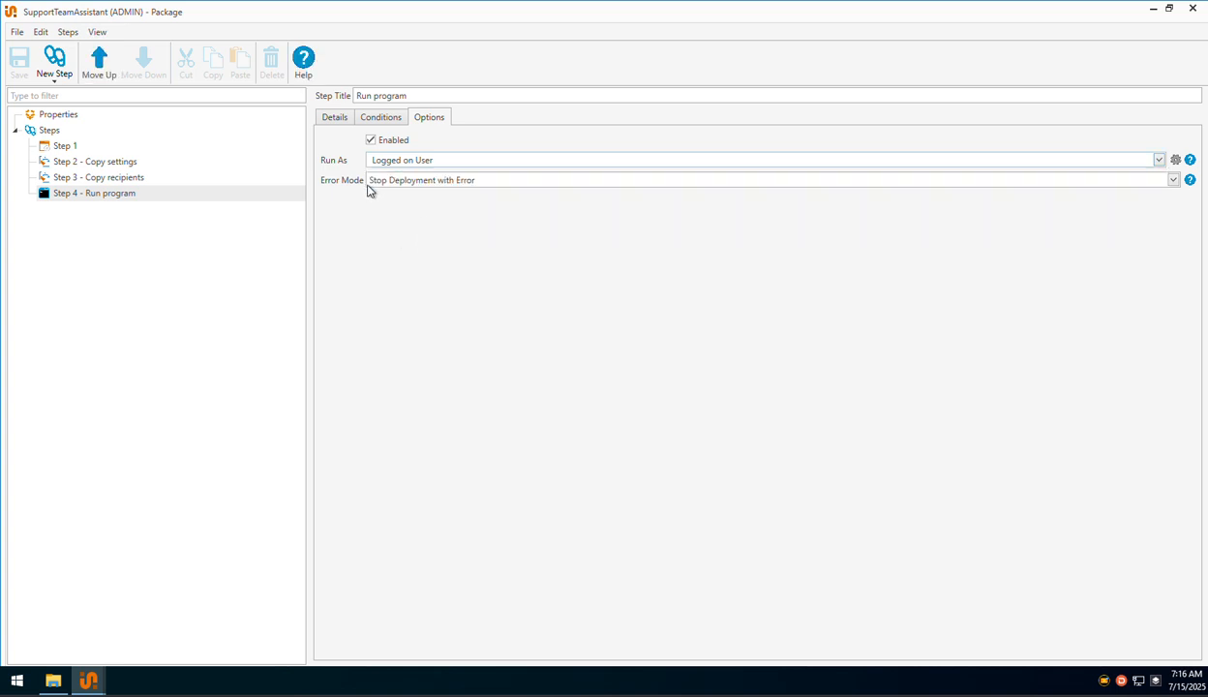
left_click(341, 121)
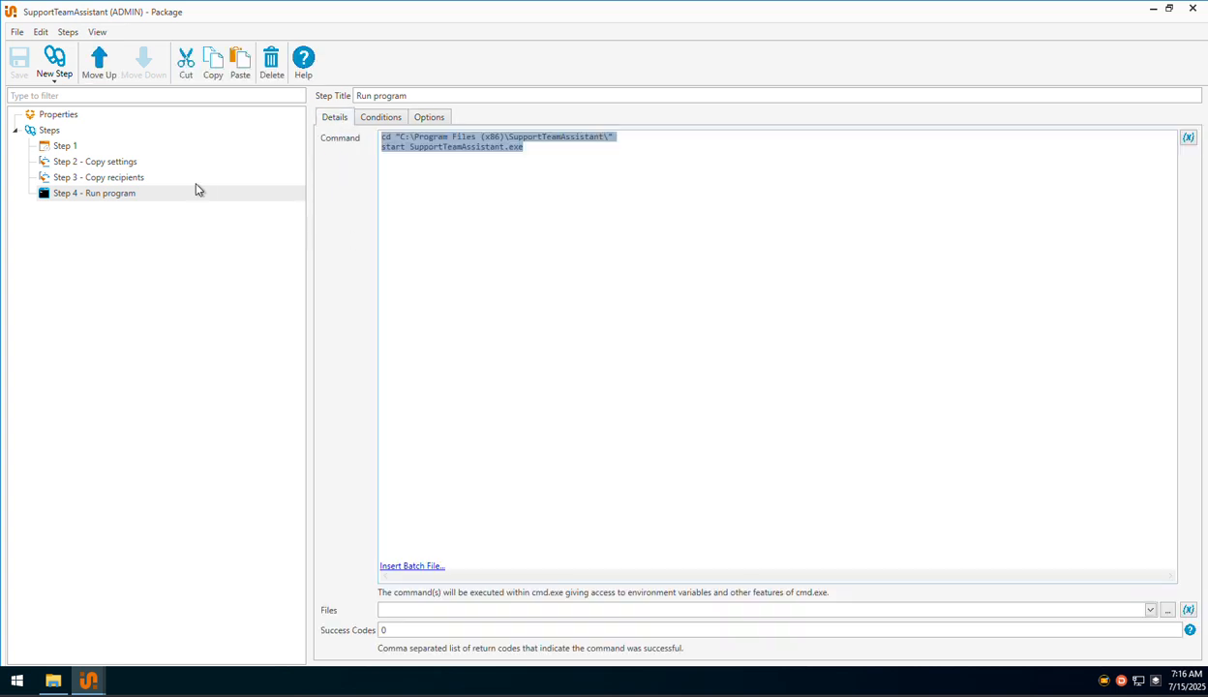